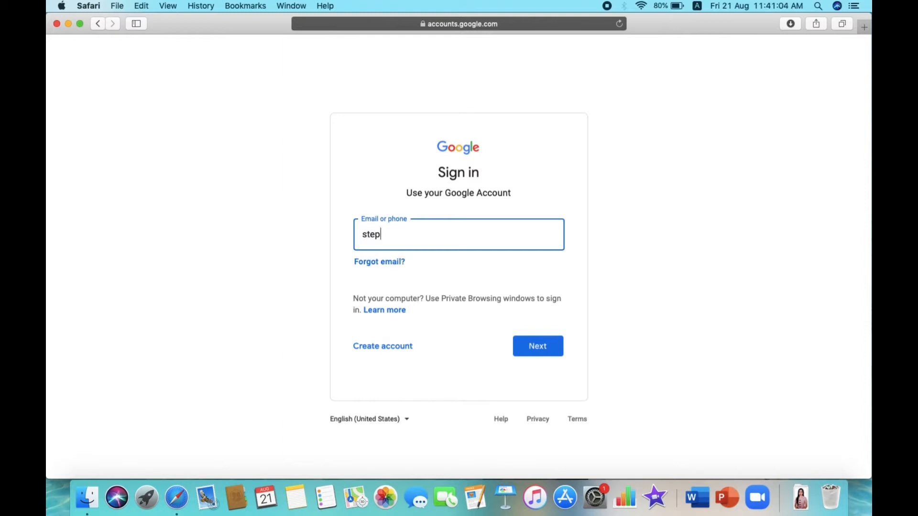
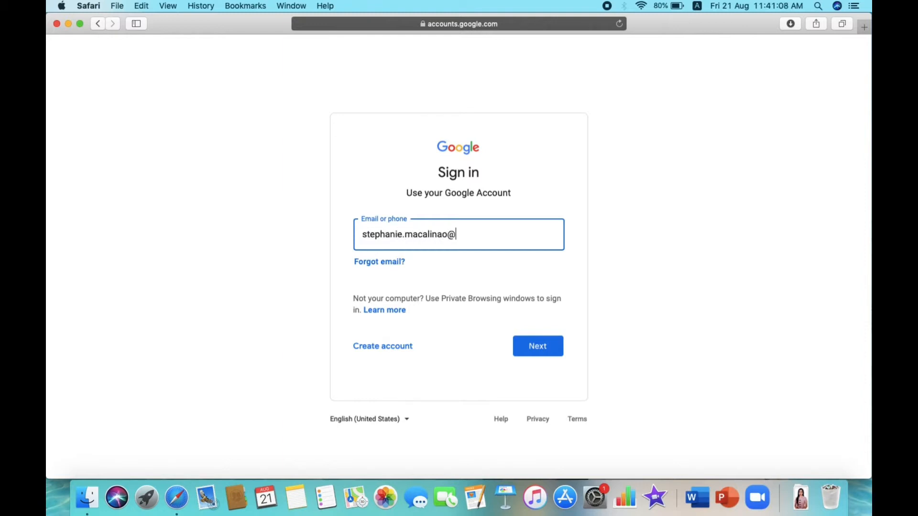
- Sign in to the Google account with the account e-mail and password
left_click(539, 354)
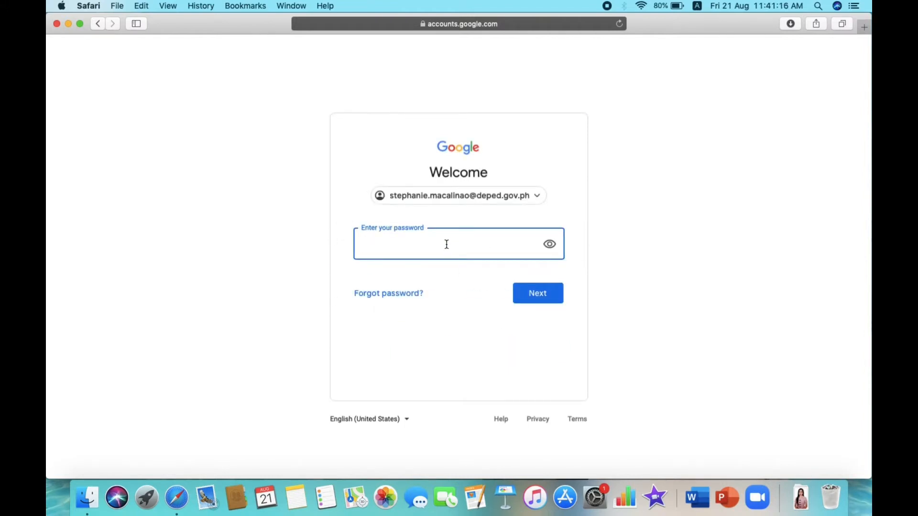
type("•••••••••••")
left_click(559, 299)
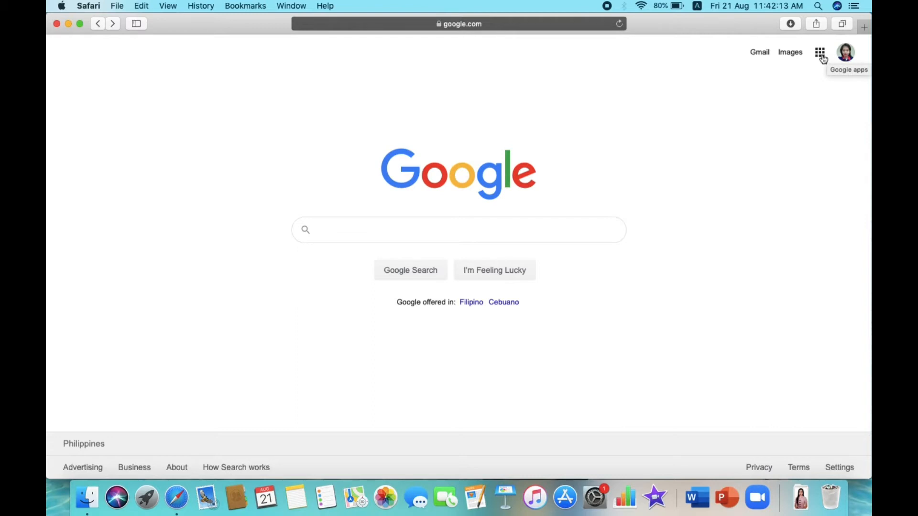
- Launch Google Forms from the Google apps grid
left_click(822, 57)
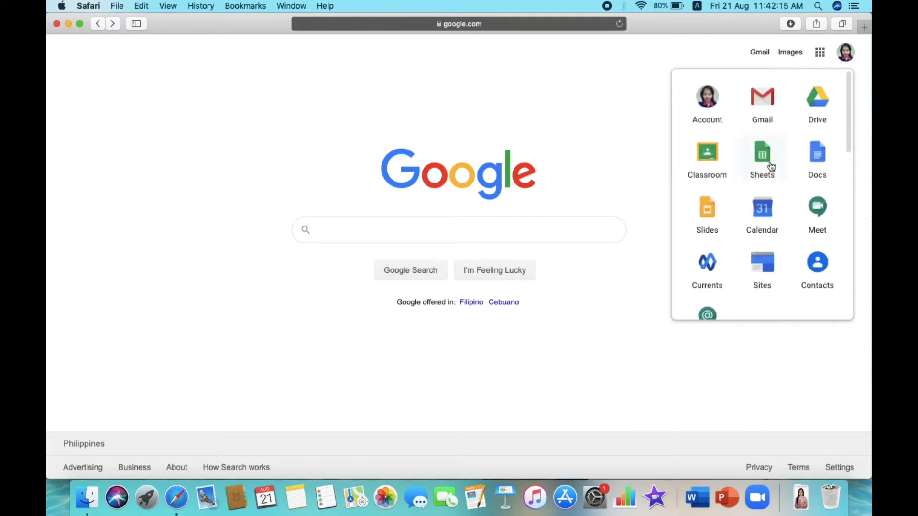
scroll(770, 184, "down", 3)
scroll(770, 184, "down", 5)
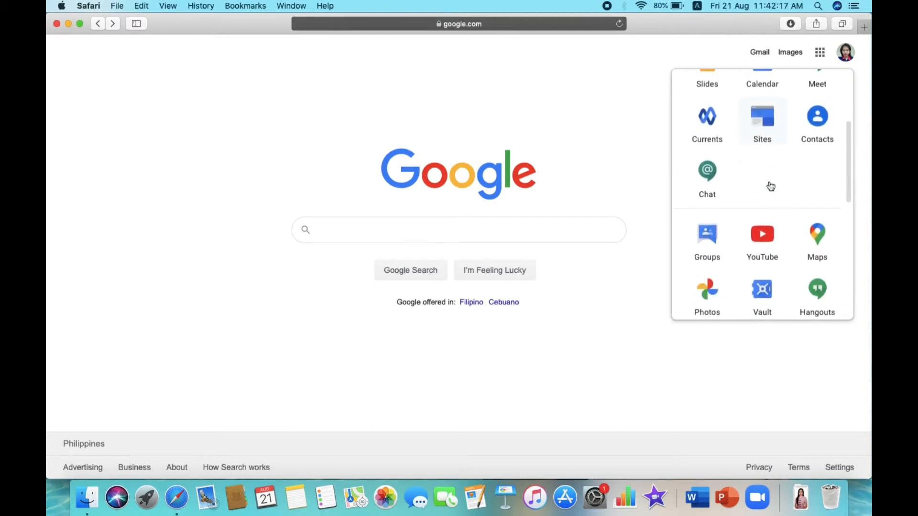
scroll(771, 185, "down", 2)
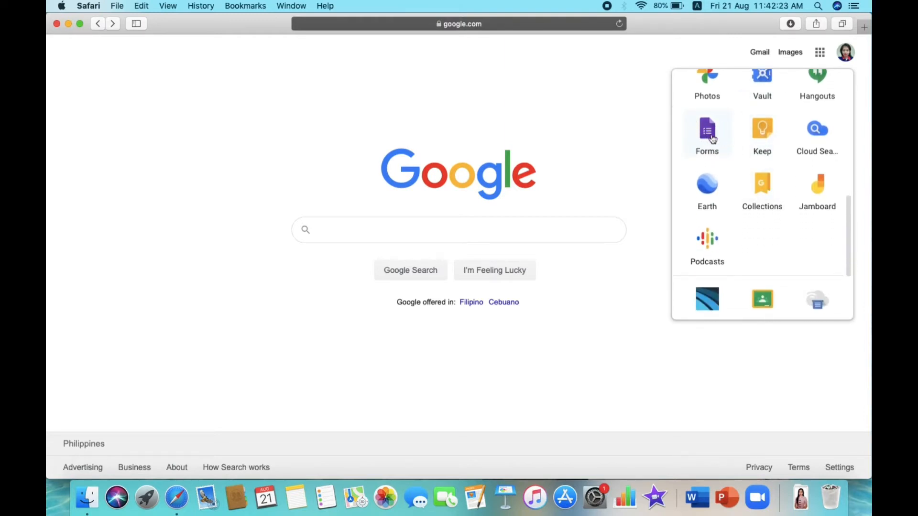
left_click(711, 139)
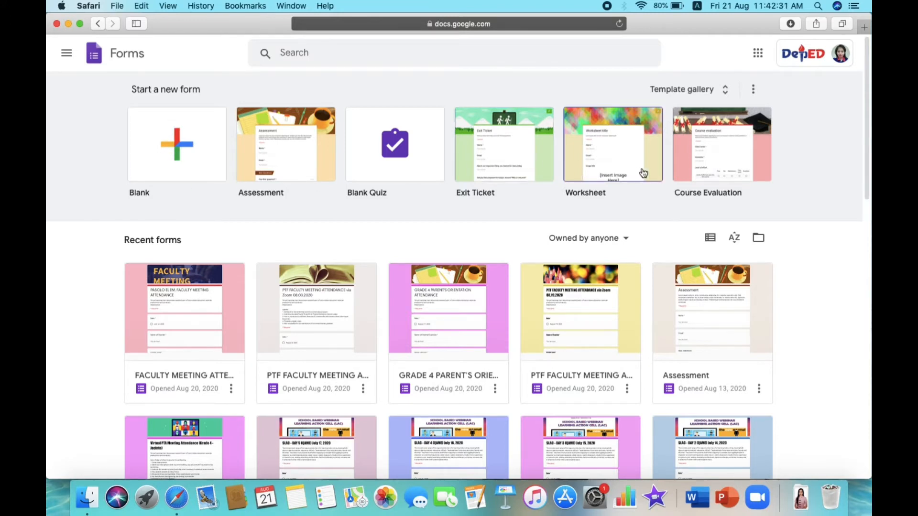
- Start a blank form and name it 'ATTENDANCE FOR MEETING'
left_click(177, 147)
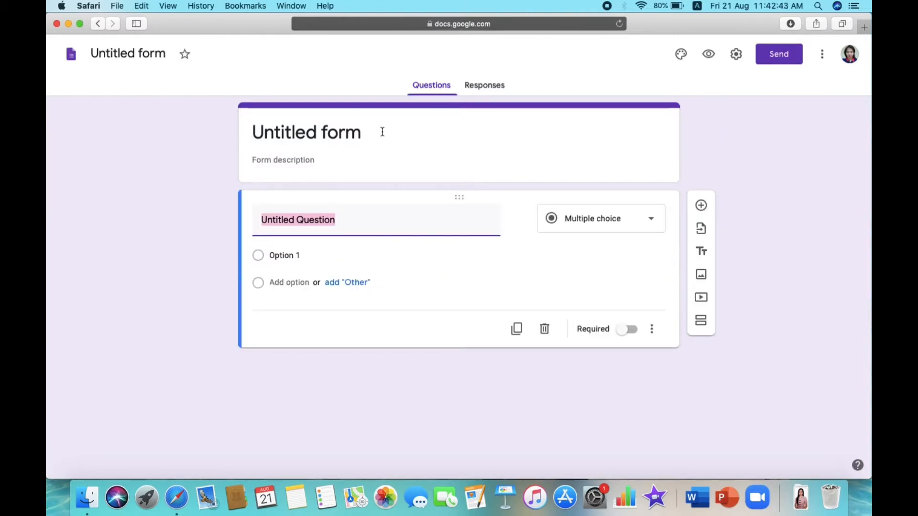
left_click(141, 55)
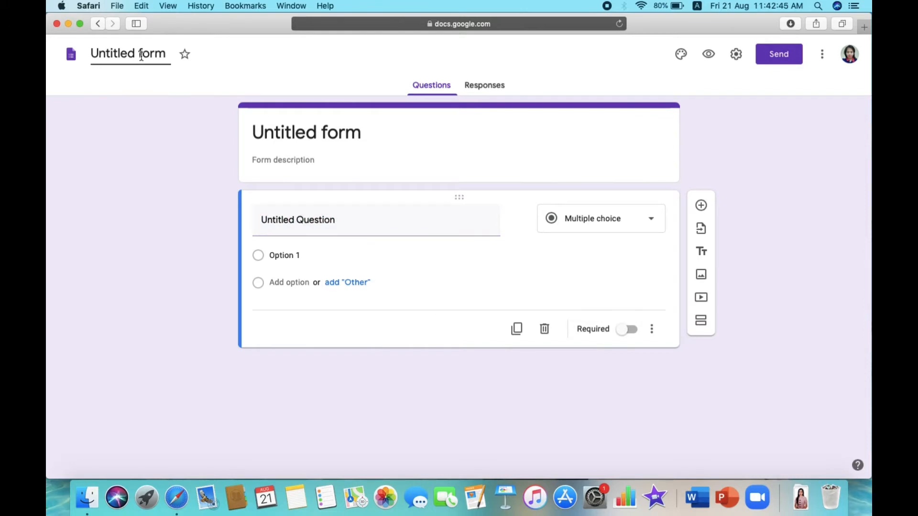
triple_click(141, 56)
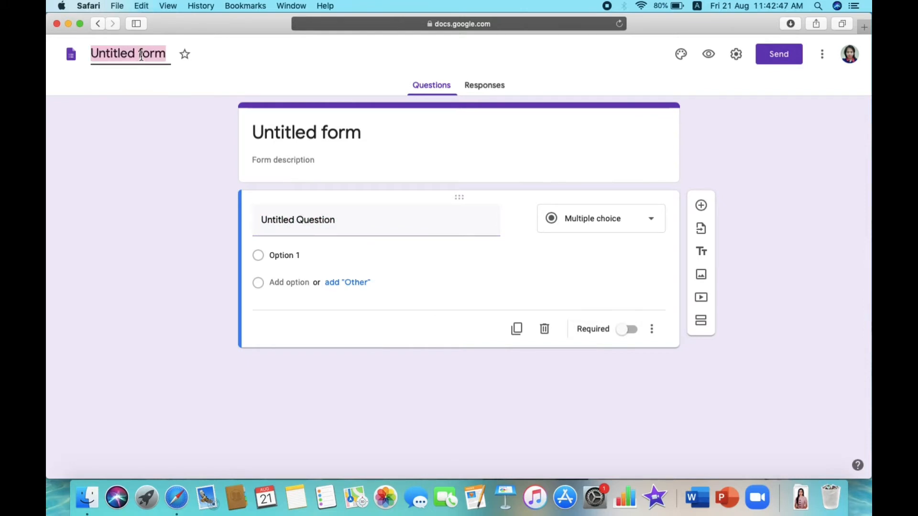
type("ATTENDANCE")
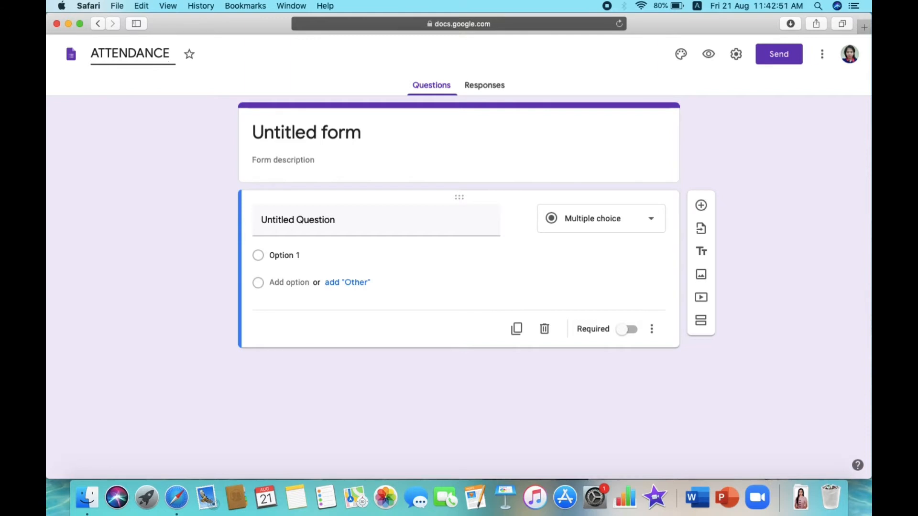
type(" FOR MEETING")
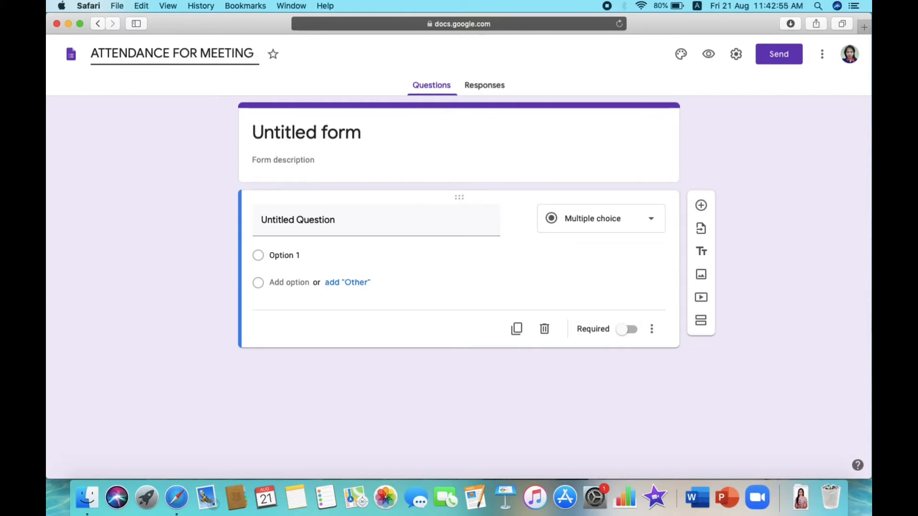
- Add the form description 'Please answer the following'
left_click(286, 130)
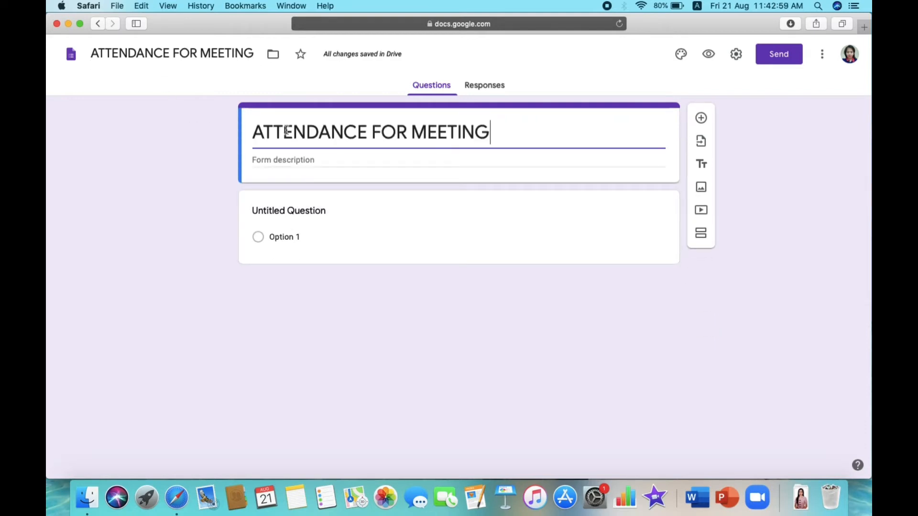
left_click(323, 161)
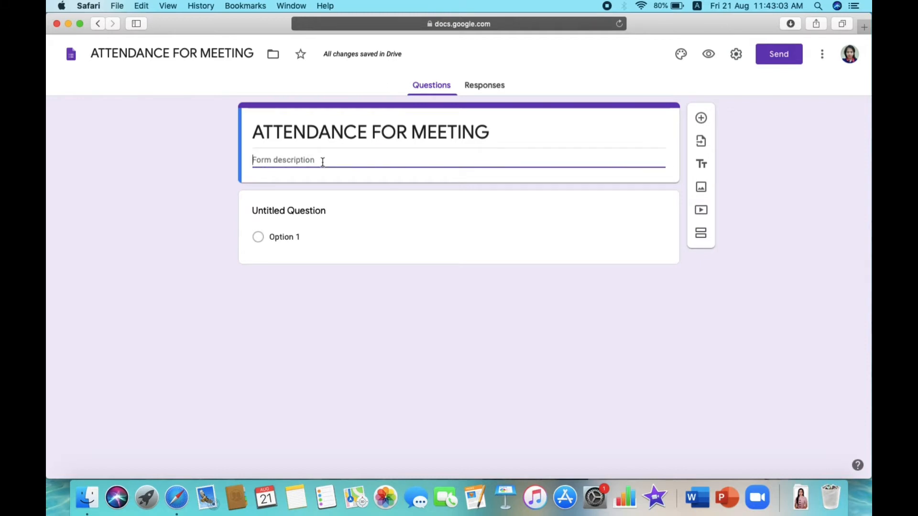
type("P")
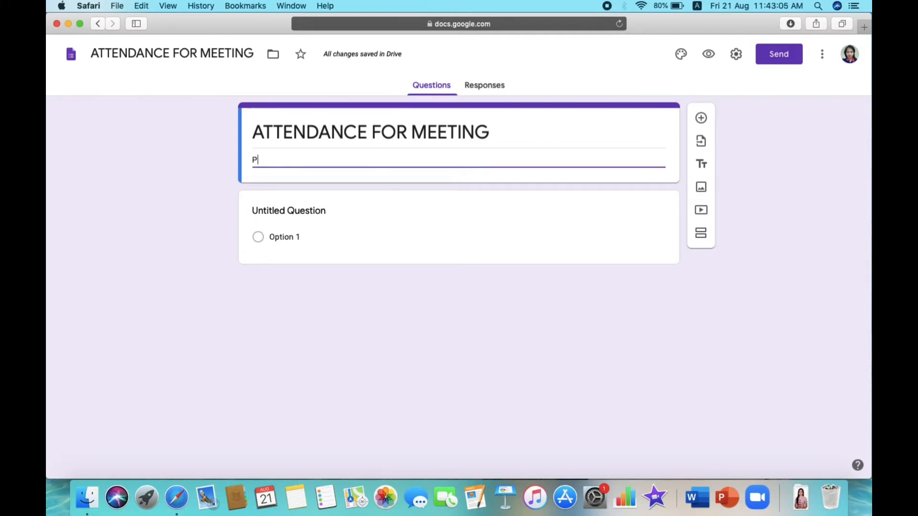
type("lease ")
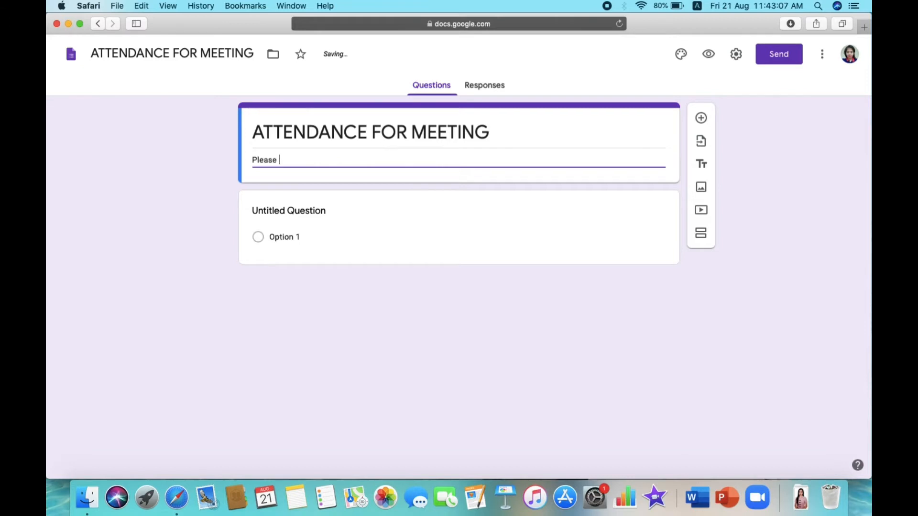
type("answr")
key("BackSpace")
type("er ")
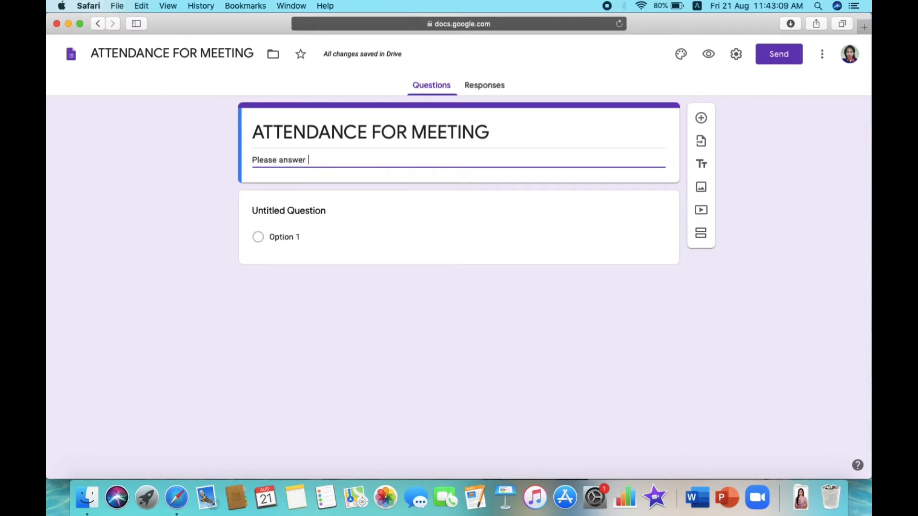
type("the following.")
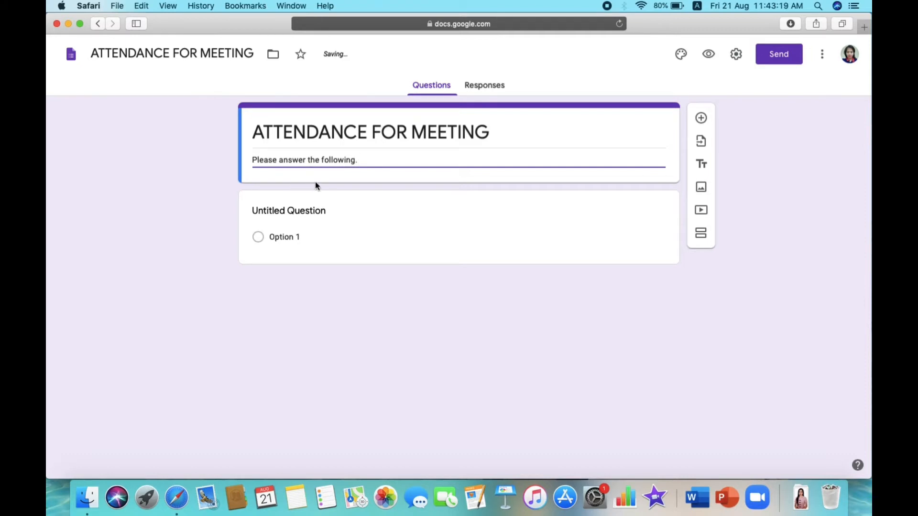
left_click(288, 212)
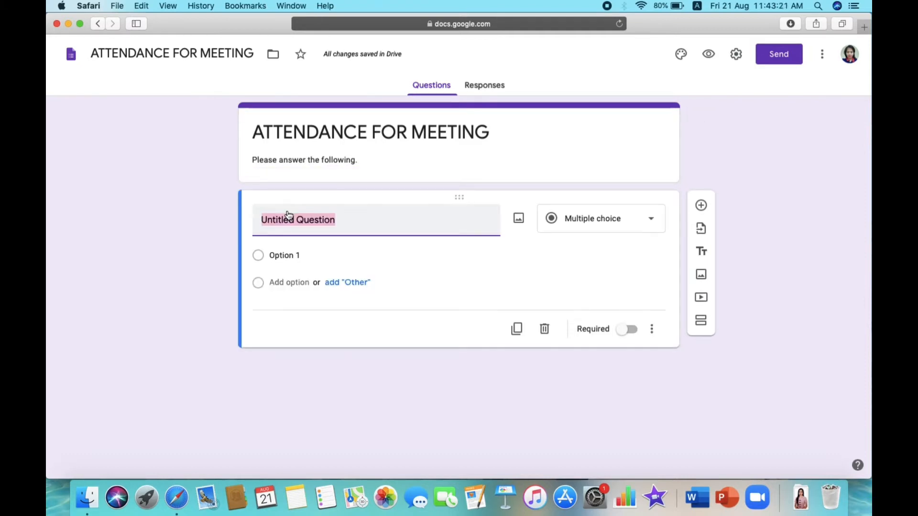
- Title the first question 'Name of Teacher', set it to Short answer, and make it required
type("Name")
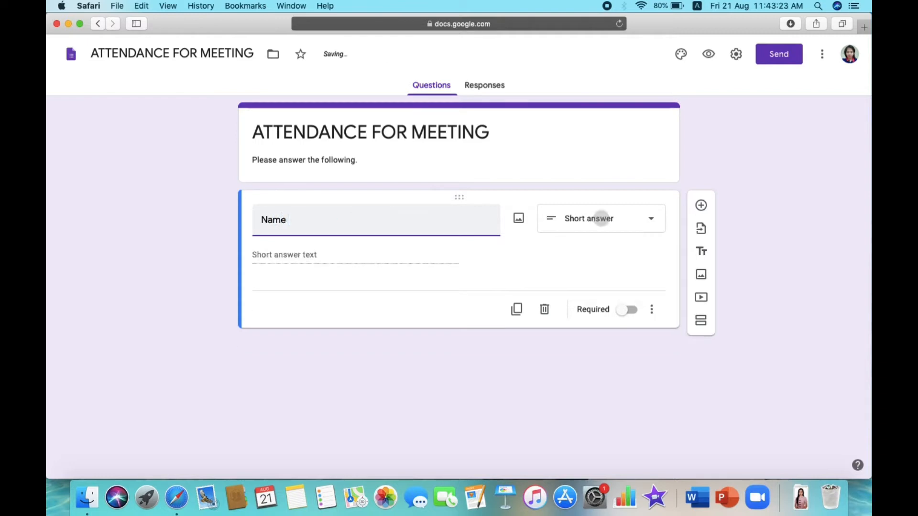
type(" of ")
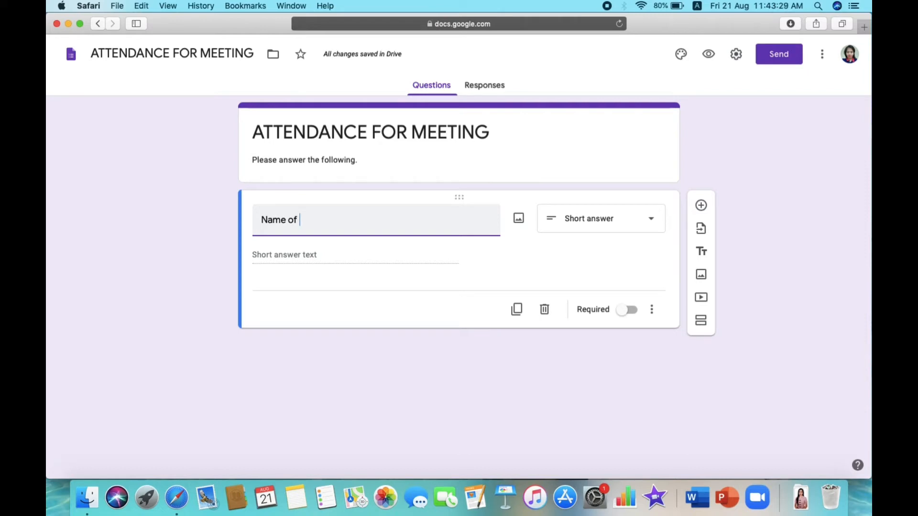
type("Teacher")
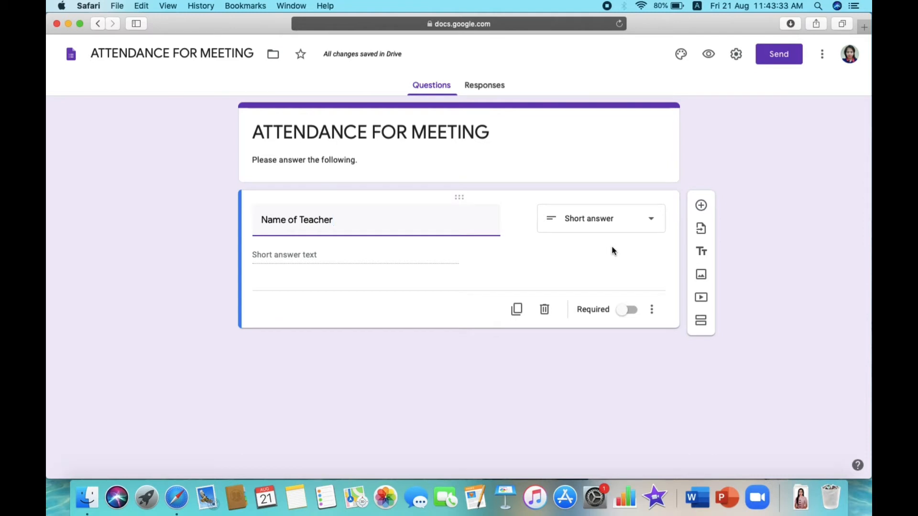
left_click(613, 220)
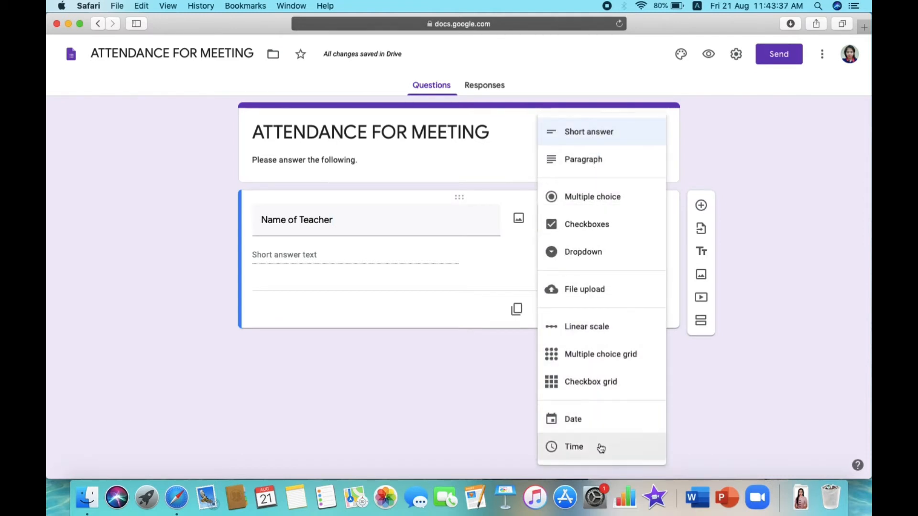
left_click(597, 138)
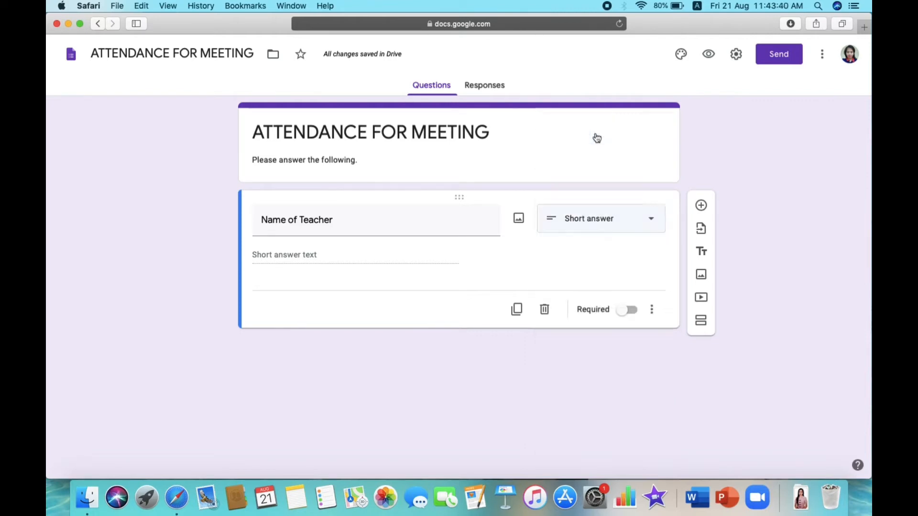
left_click(631, 312)
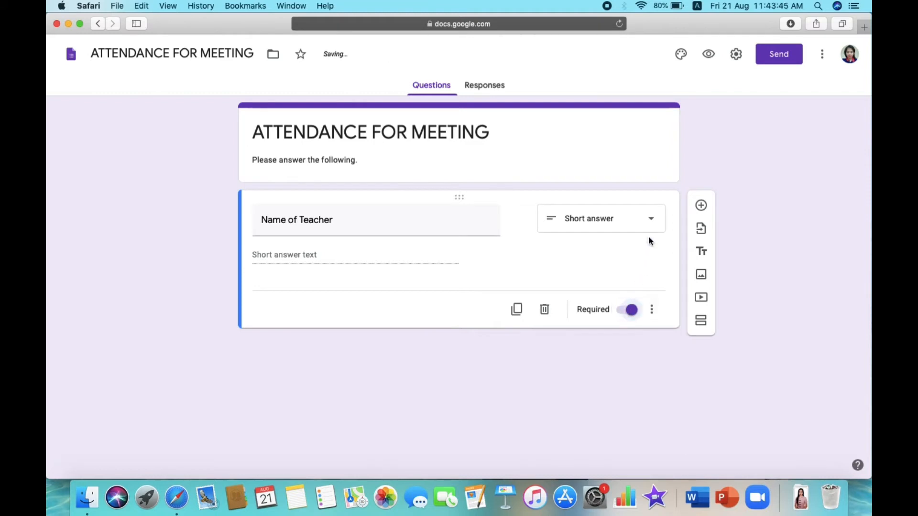
left_click(701, 207)
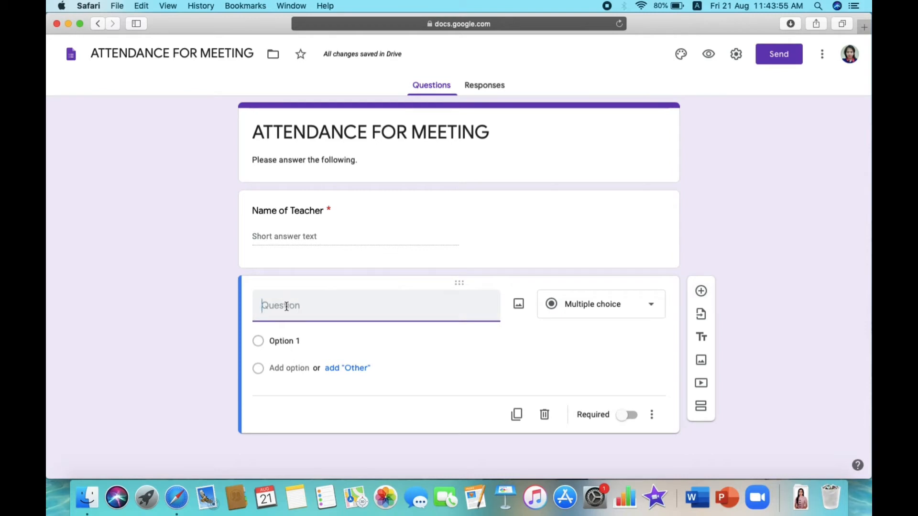
- Title the question 'Grade Level' with choices Kinder, SPED, Grade 1, Grade 2 and Grade 3
type("Grade ")
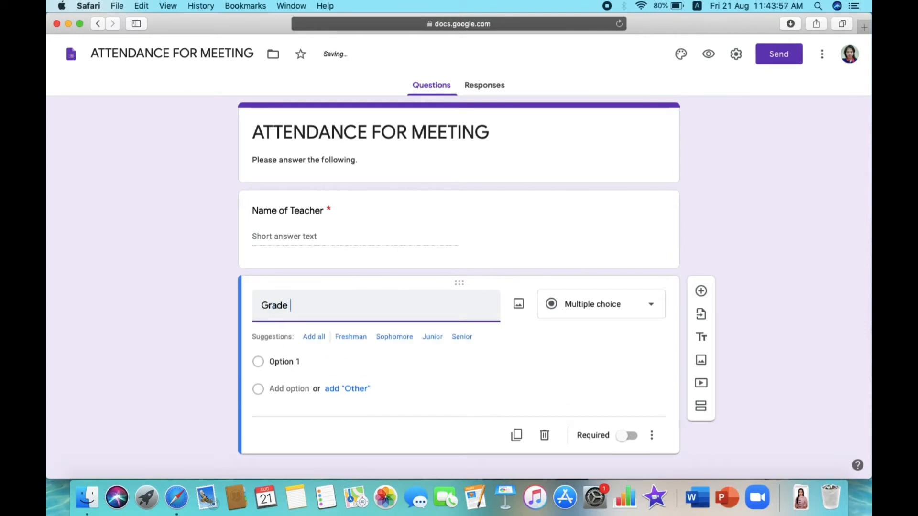
type("Level")
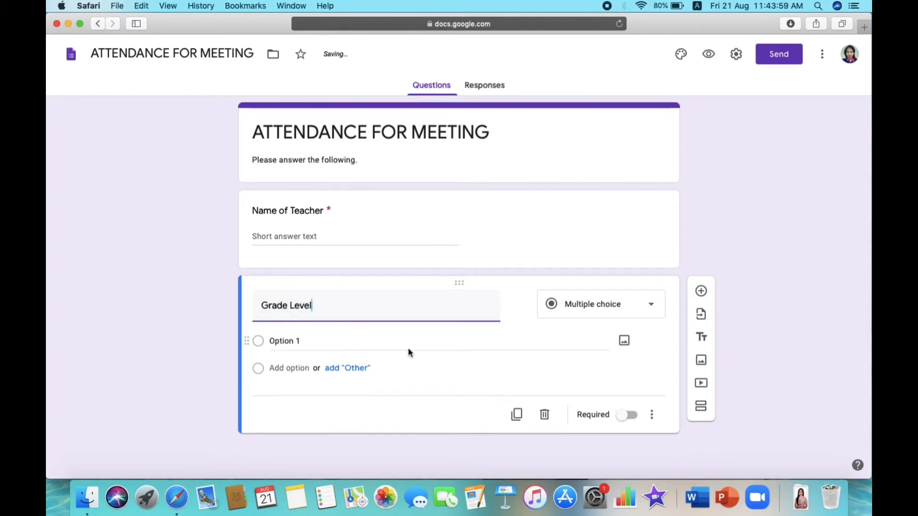
left_click(318, 344)
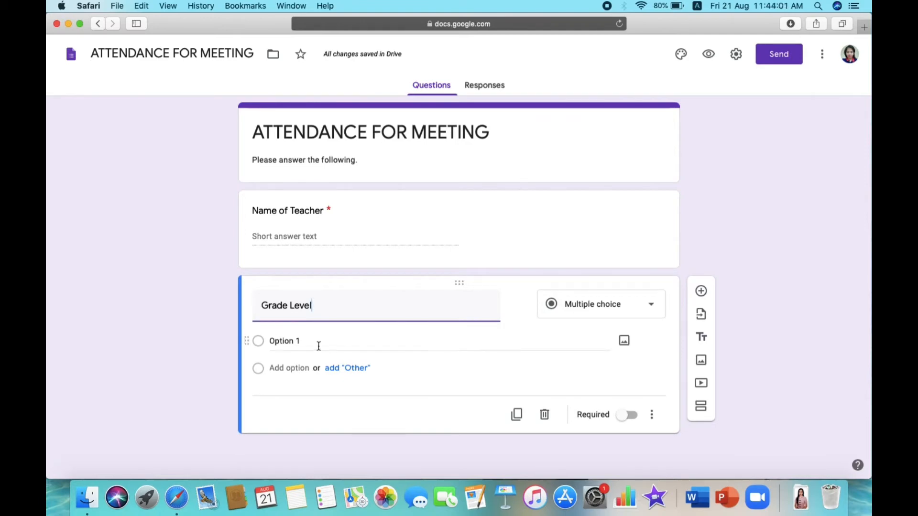
type("Kin")
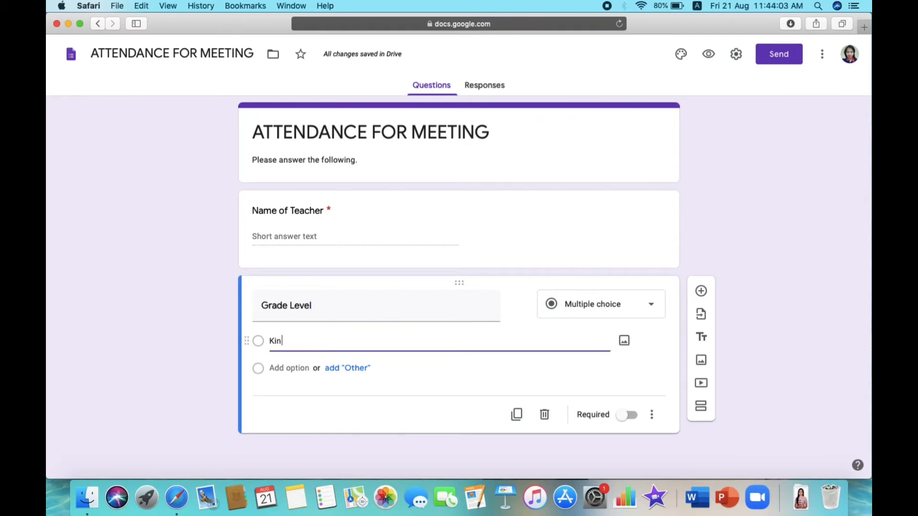
type("der")
left_click(289, 368)
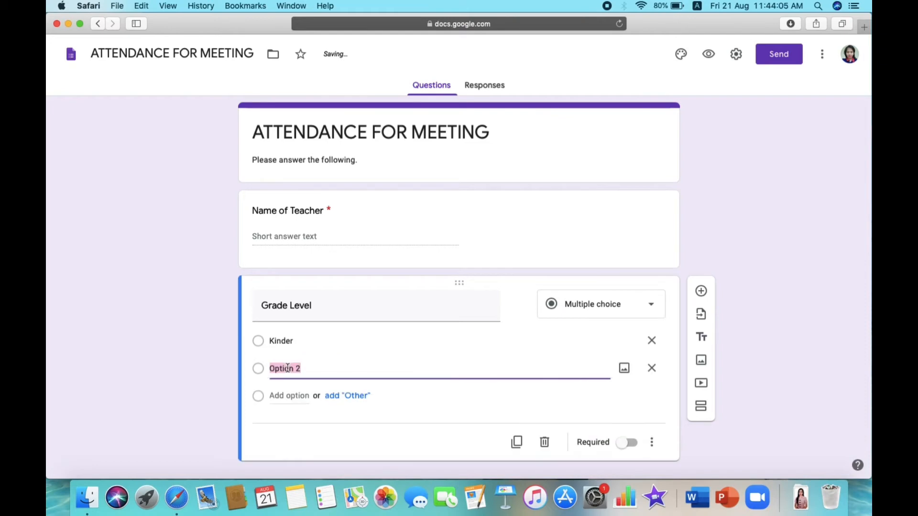
type("SPED")
left_click(288, 398)
type("Grade ")
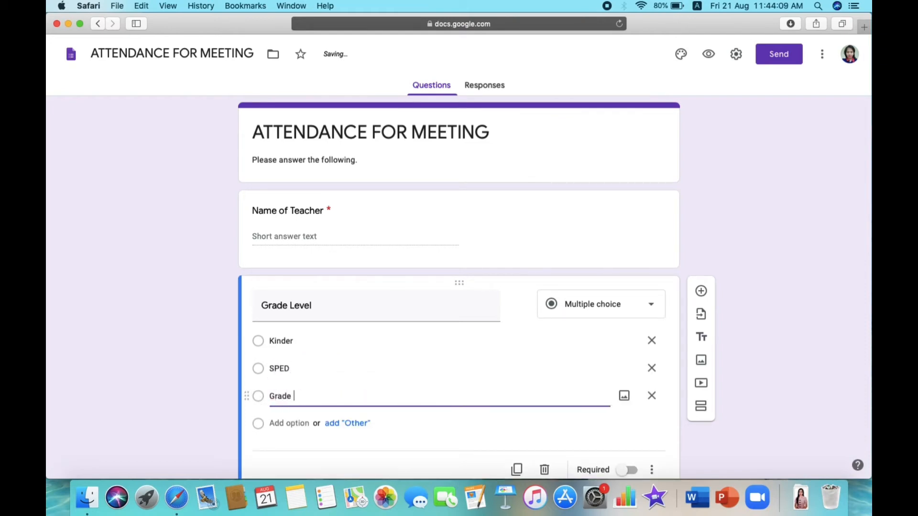
type("1")
left_click(297, 423)
type("Gra")
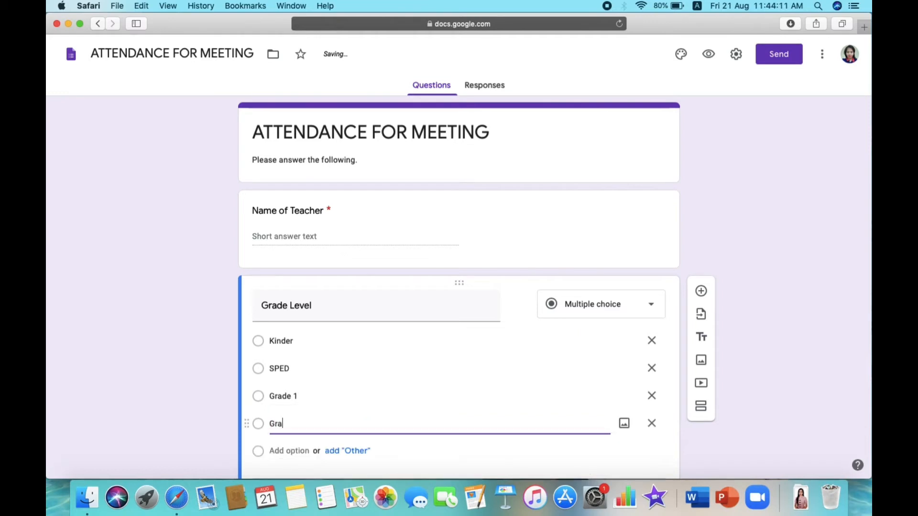
type("de 2")
left_click(292, 451)
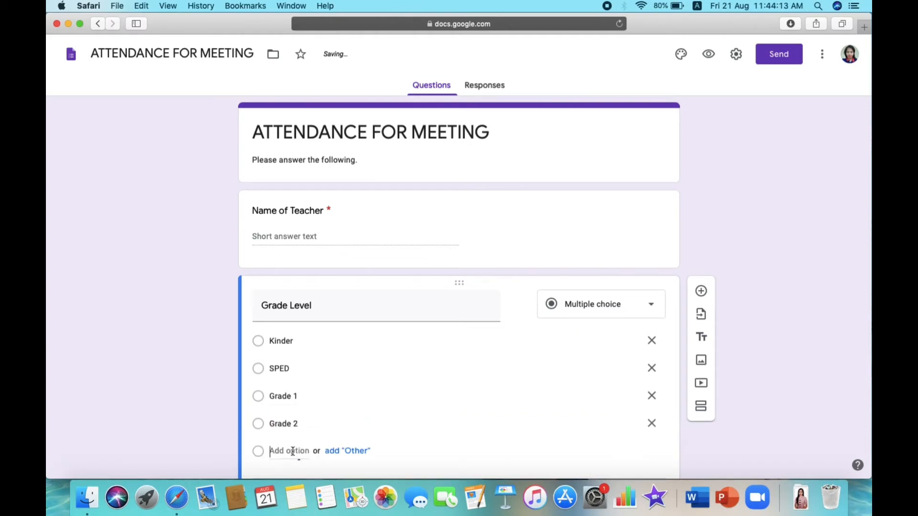
type("Grade 3")
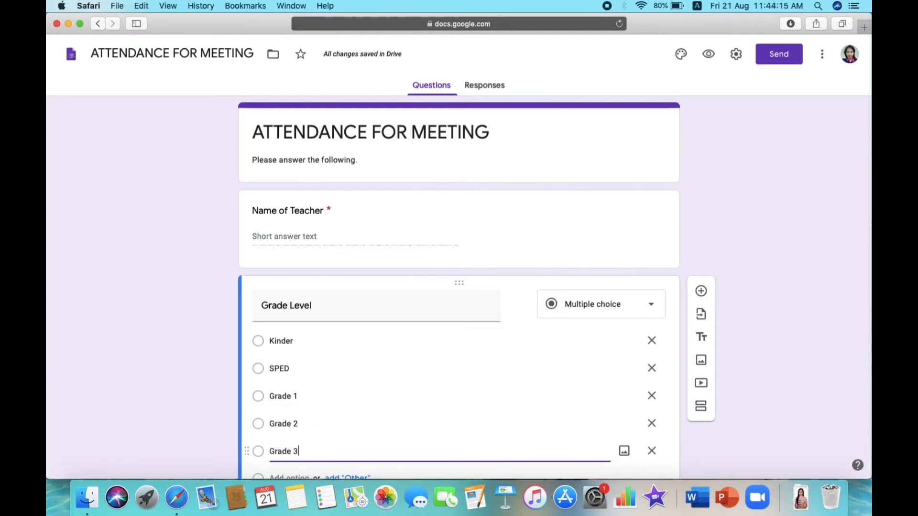
- Add choices Grade 4 through Grade 6 and make Grade Level required
scroll(353, 436, "down", 3)
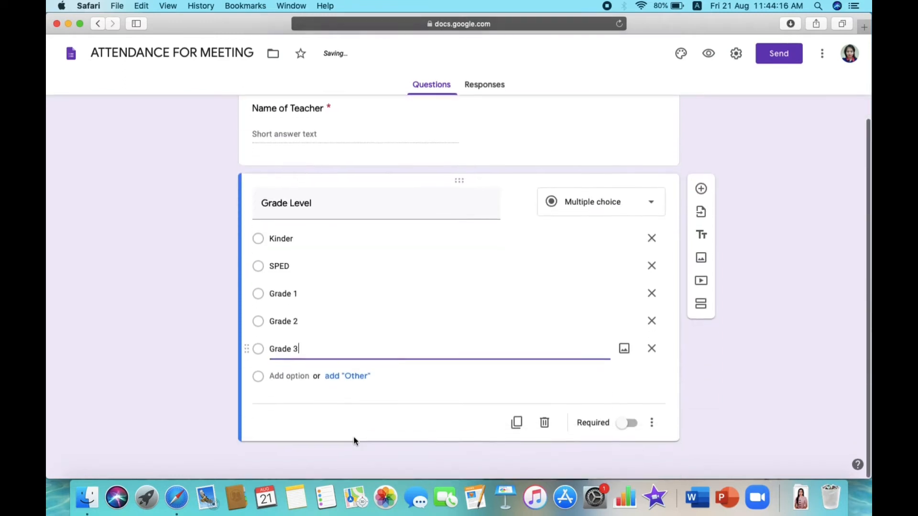
left_click(287, 377)
type("Grade 4")
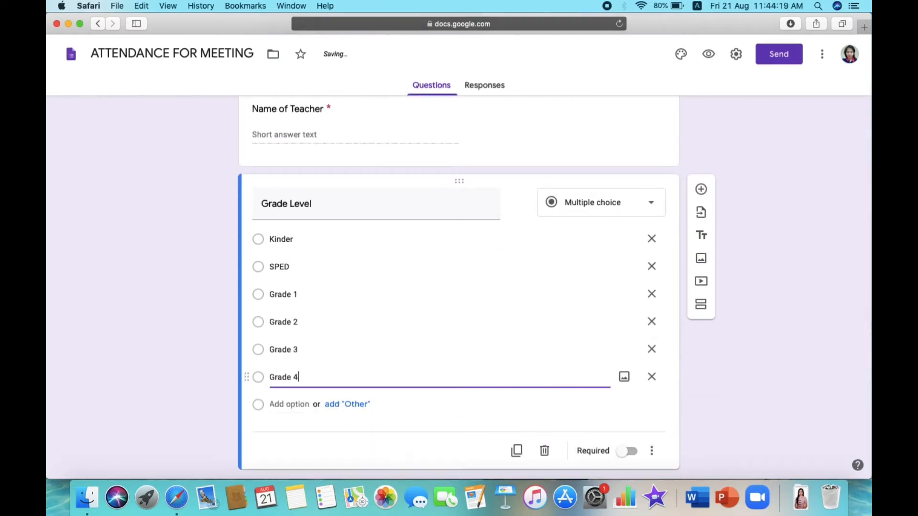
left_click(291, 404)
type("Gr")
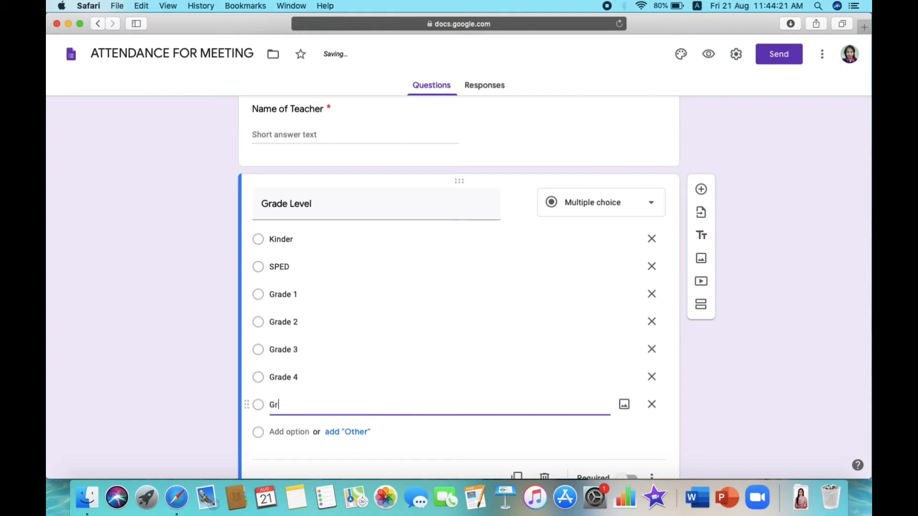
type("ade 5")
left_click(287, 432)
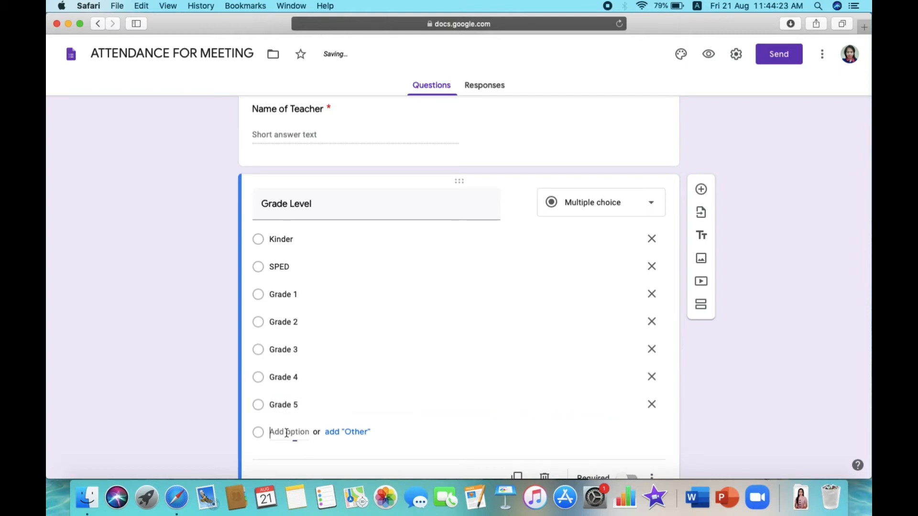
type("Grade 6")
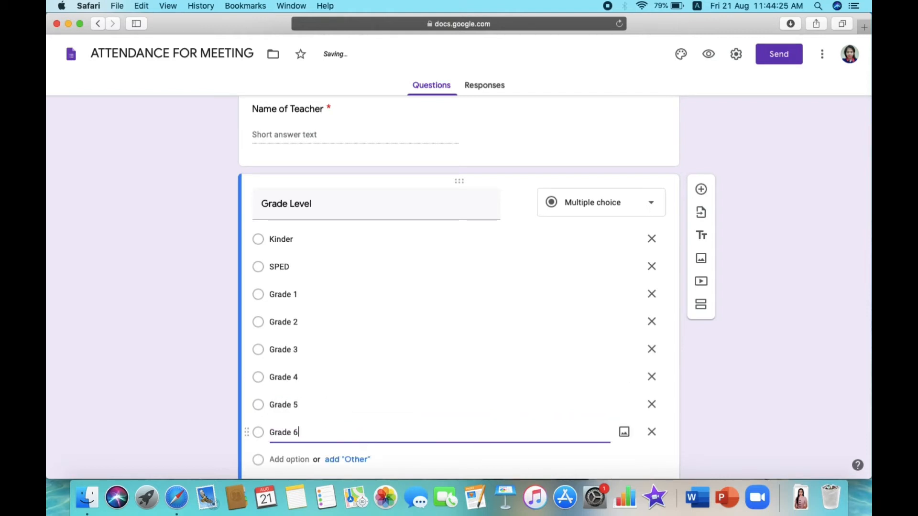
scroll(490, 363, "down", 2)
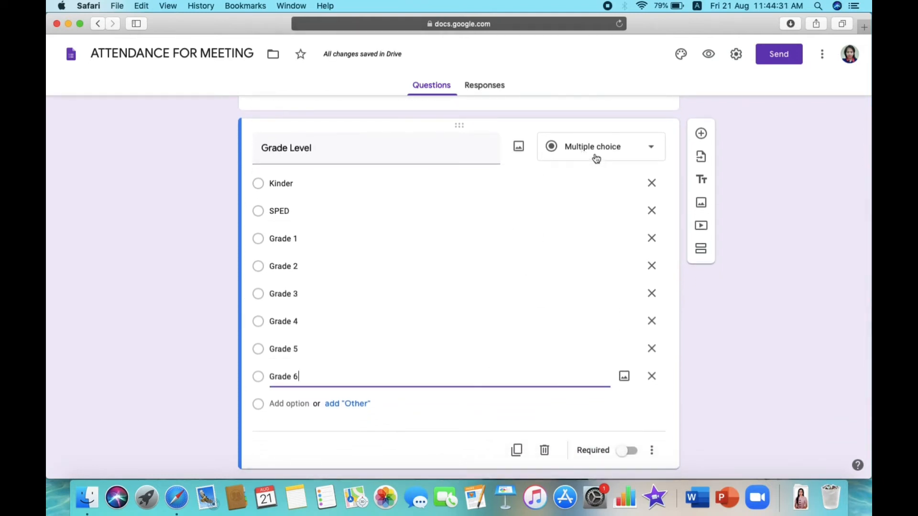
left_click(626, 453)
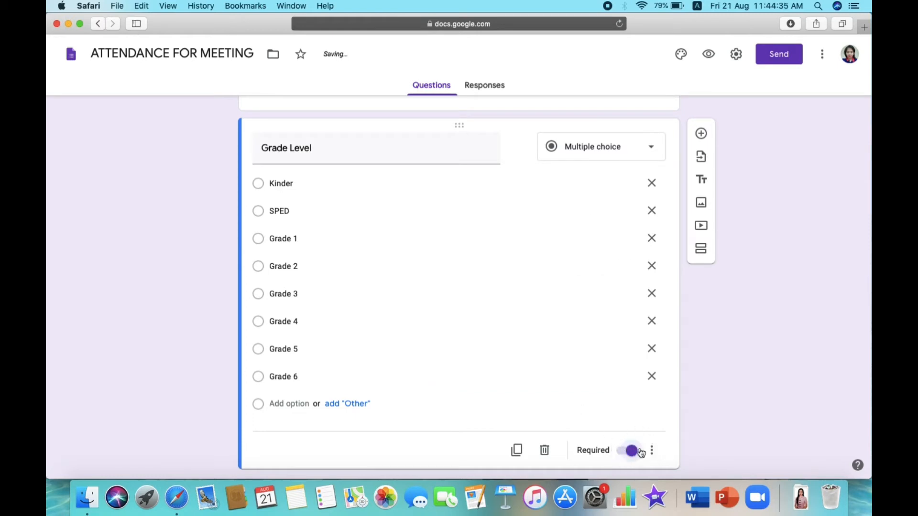
left_click(701, 134)
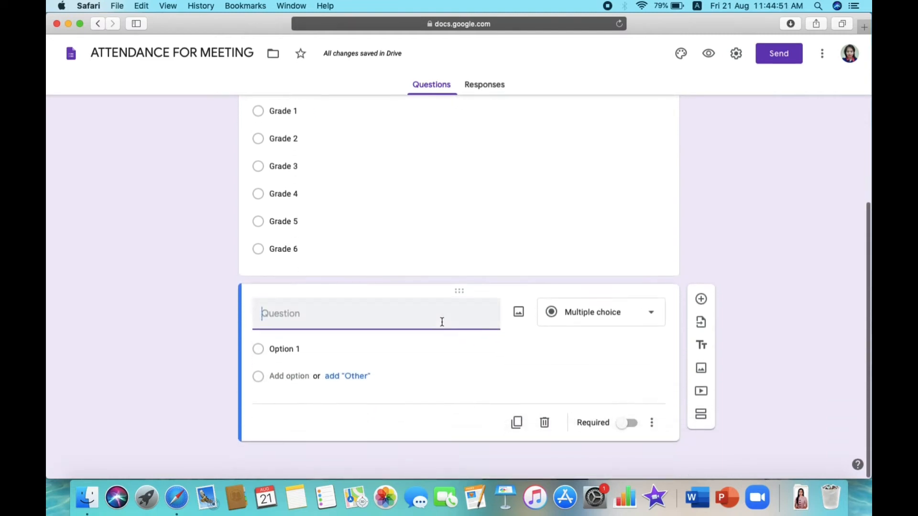
- Title the new question 'Time in', set its type to Time, and make it required
type("Time in")
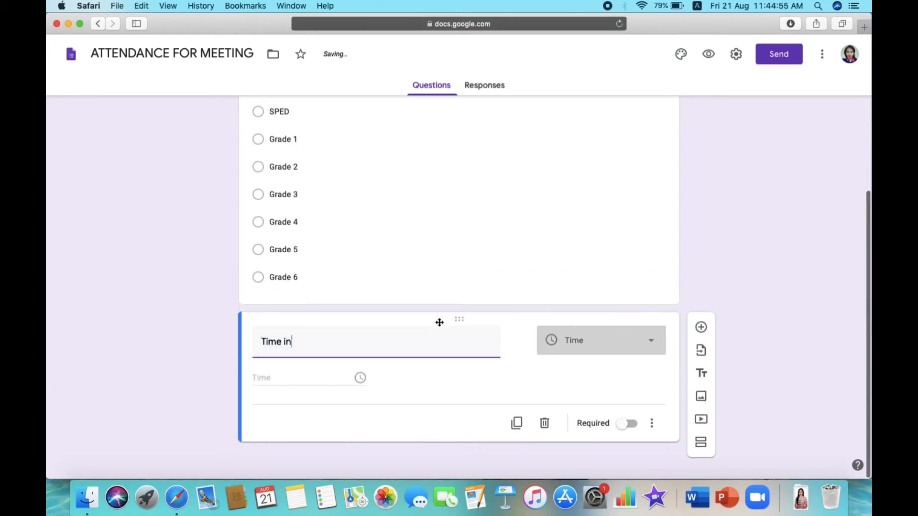
left_click(615, 344)
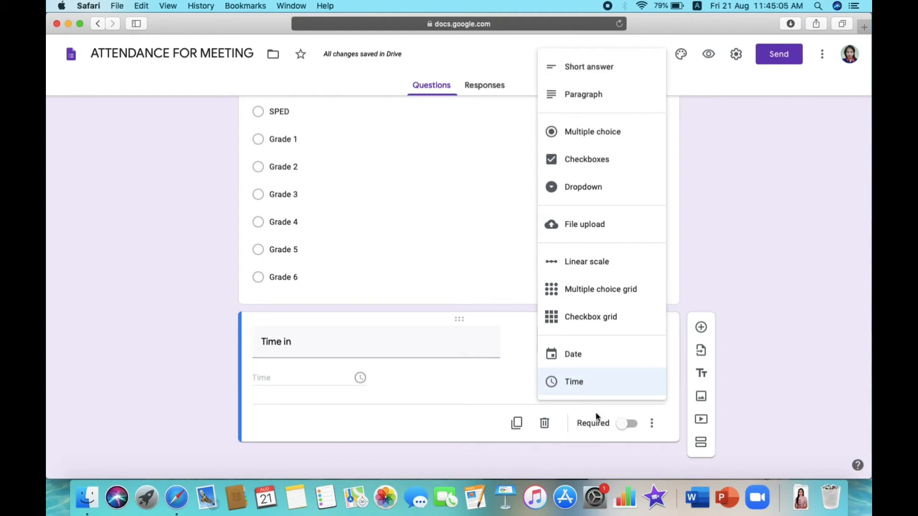
left_click(577, 381)
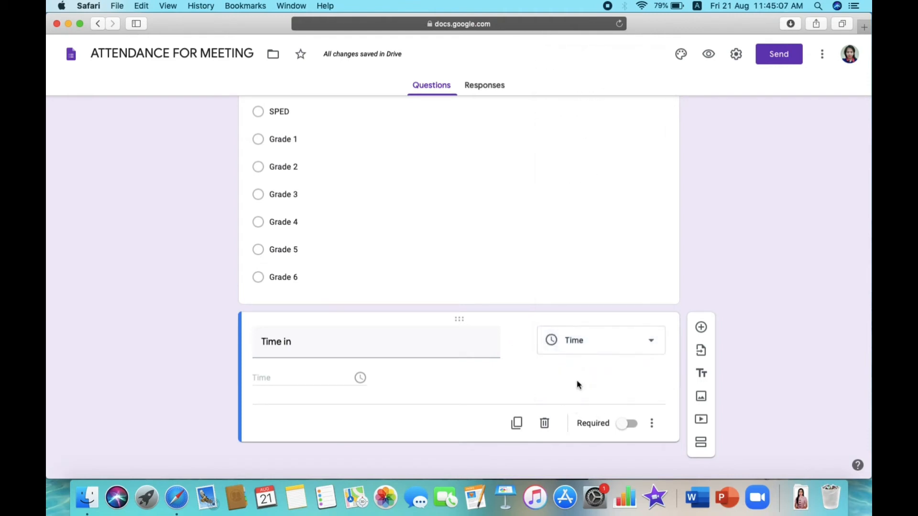
left_click(626, 424)
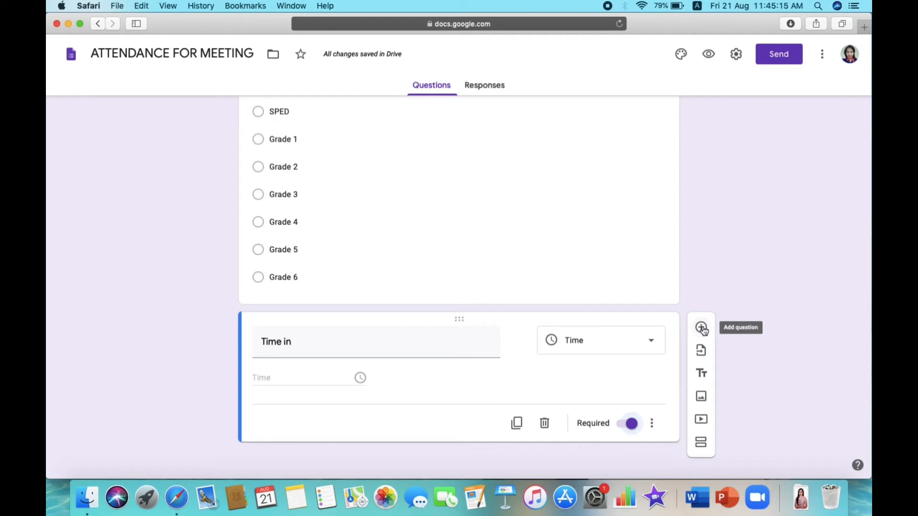
scroll(582, 264, "up", 1)
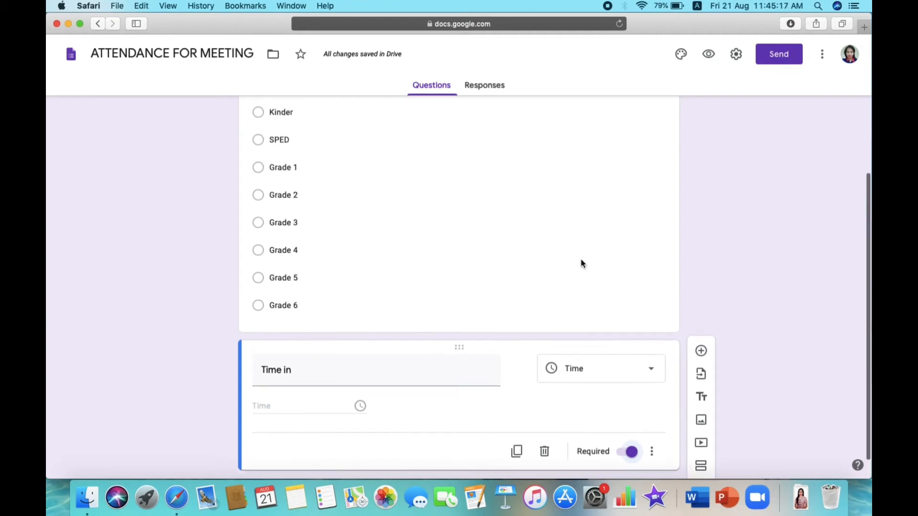
scroll(582, 263, "up", 5)
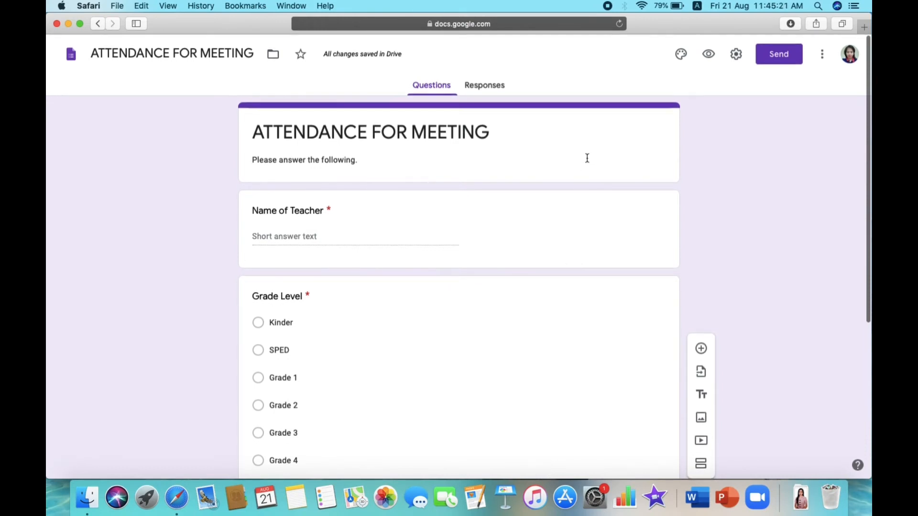
scroll(593, 305, "down", 5)
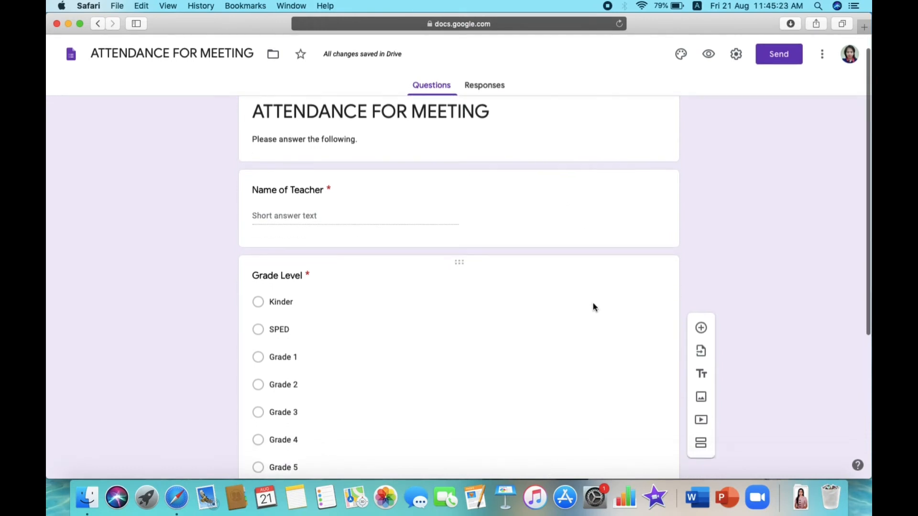
scroll(593, 304, "down", 3)
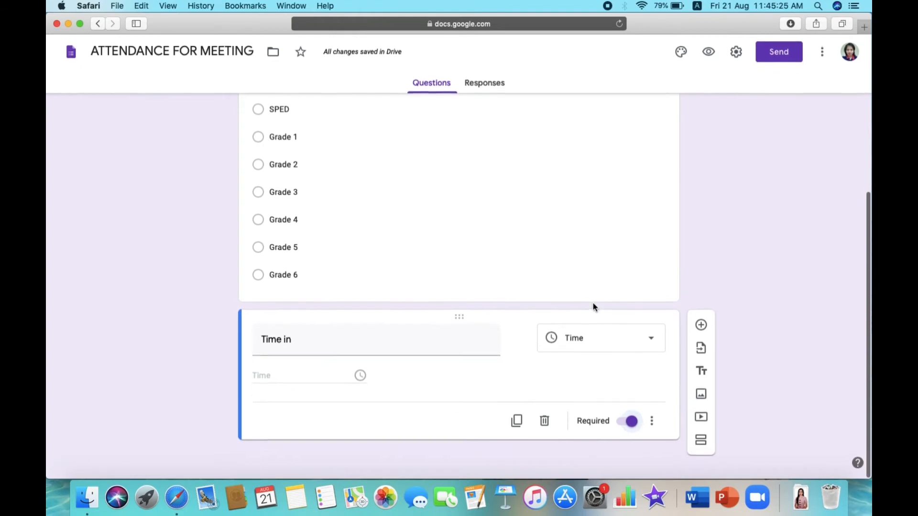
- Add a new question and move it above Name of Teacher
left_click(702, 328)
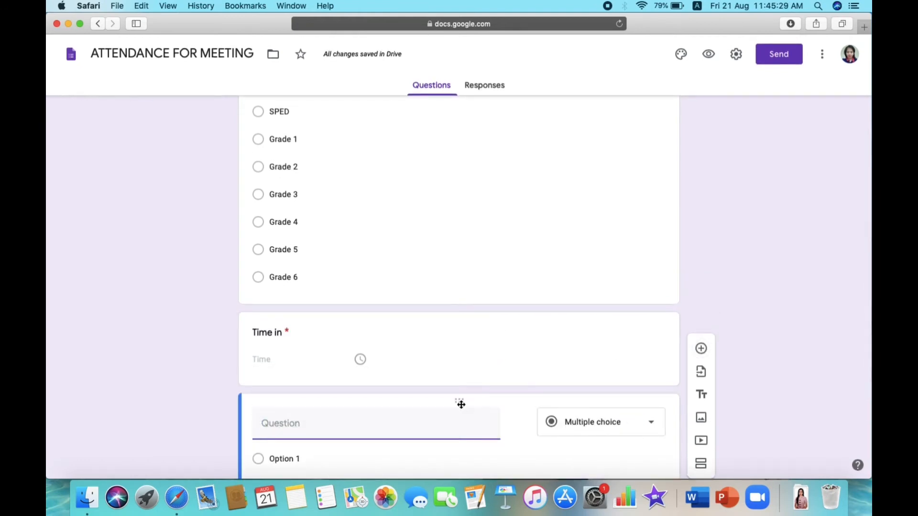
scroll(461, 405, "down", 2)
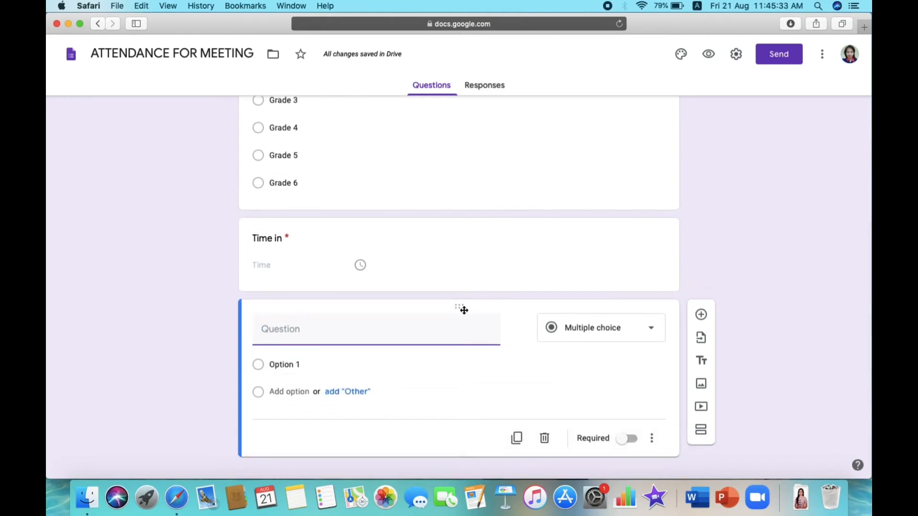
left_click_drag(463, 310, 476, 97)
mouse_move(459, 169)
left_mouse_down()
mouse_move(454, 229)
mouse_move(455, 168)
left_mouse_up()
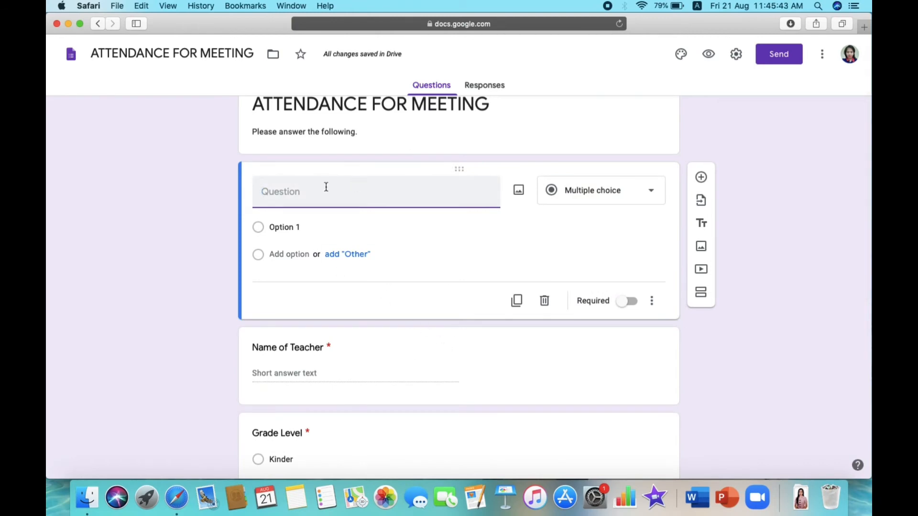
- Make it a required multiple-choice 'Date' question with the option 'August 21, 2020'
type("Date")
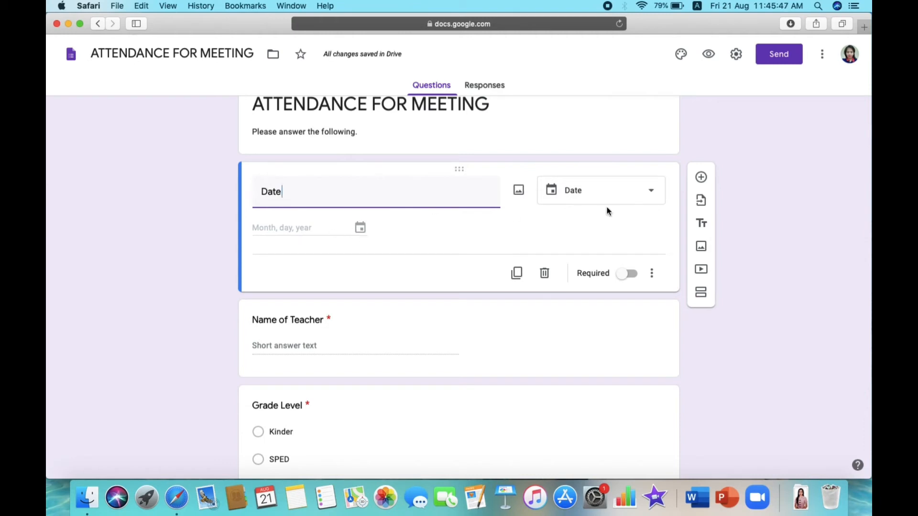
left_click(598, 189)
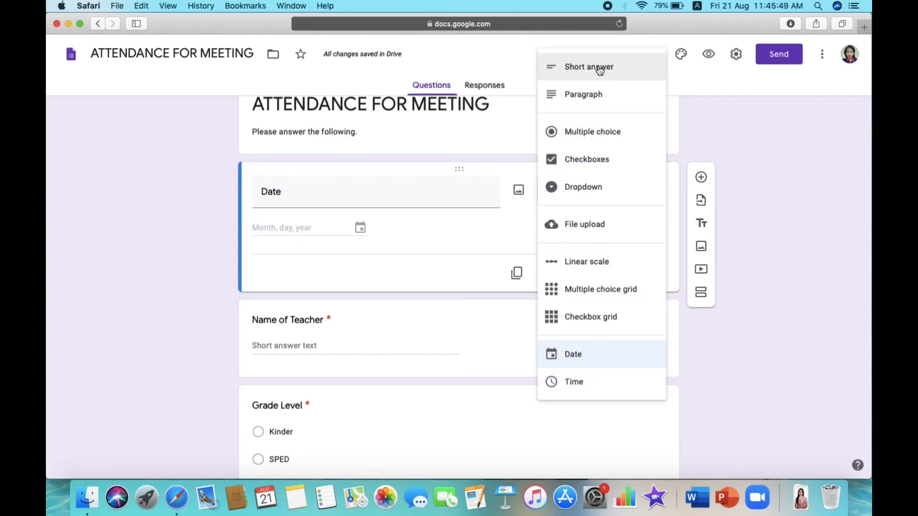
left_click(591, 132)
left_click(324, 224)
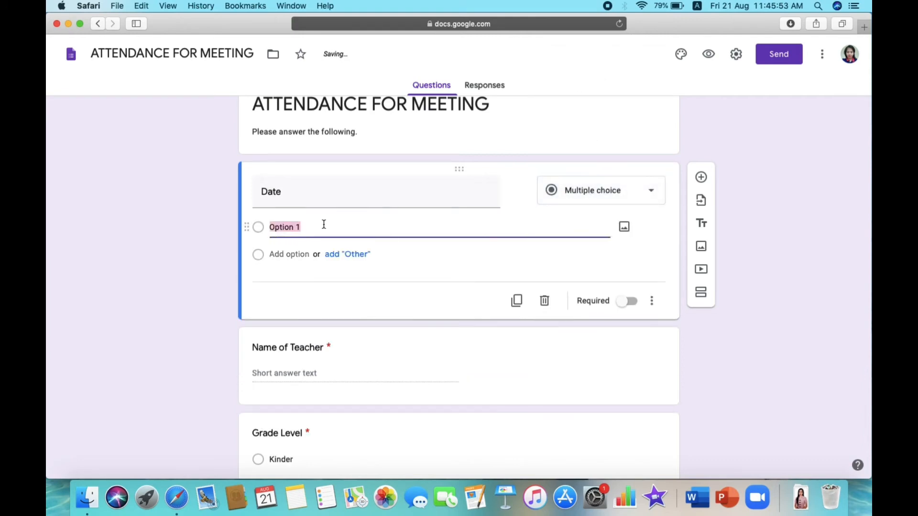
type("August 21, 2020")
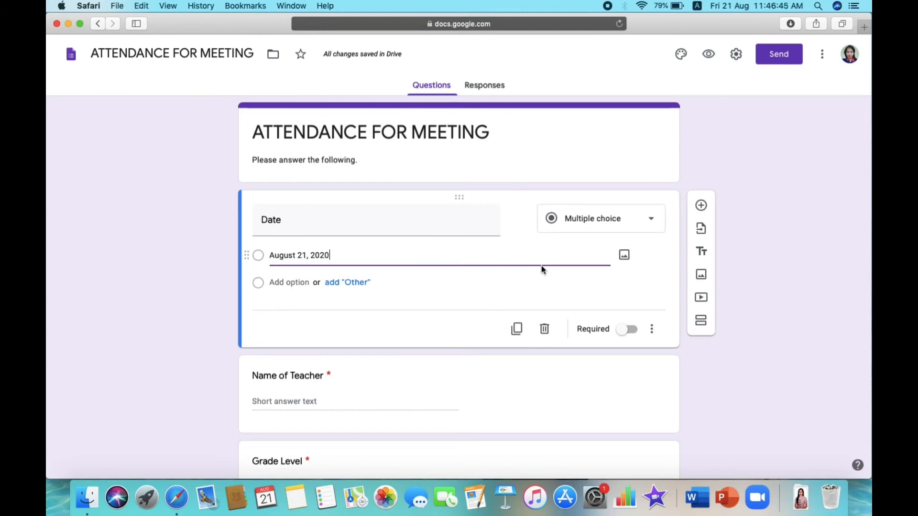
left_click(628, 329)
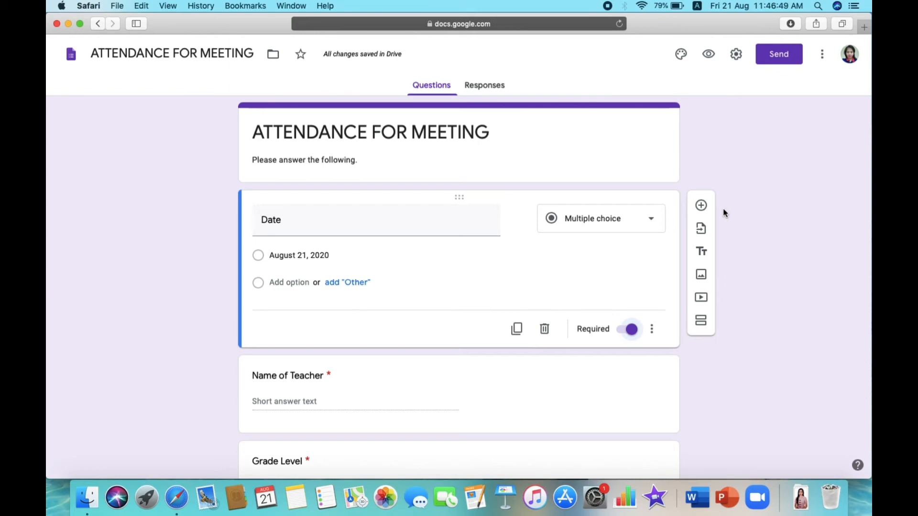
scroll(724, 211, "down", 1)
scroll(724, 211, "up", 1)
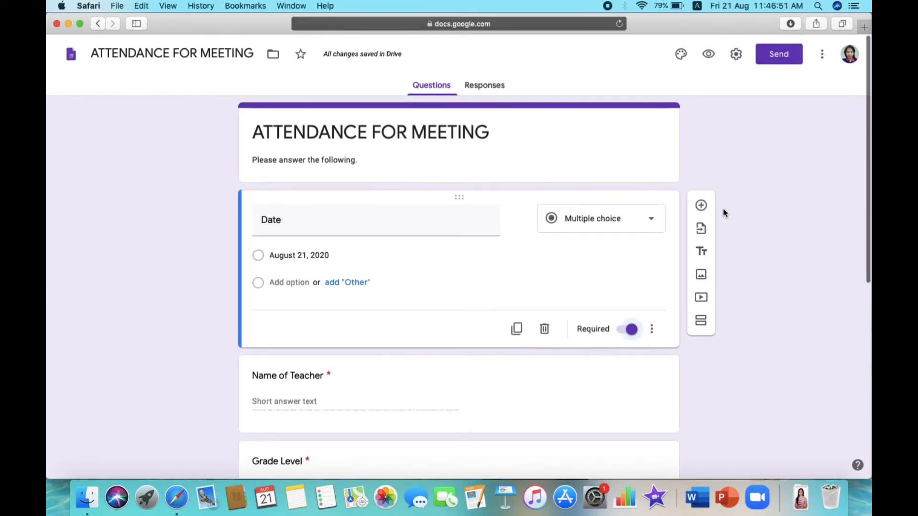
scroll(724, 210, "down", 1)
scroll(724, 209, "down", 10)
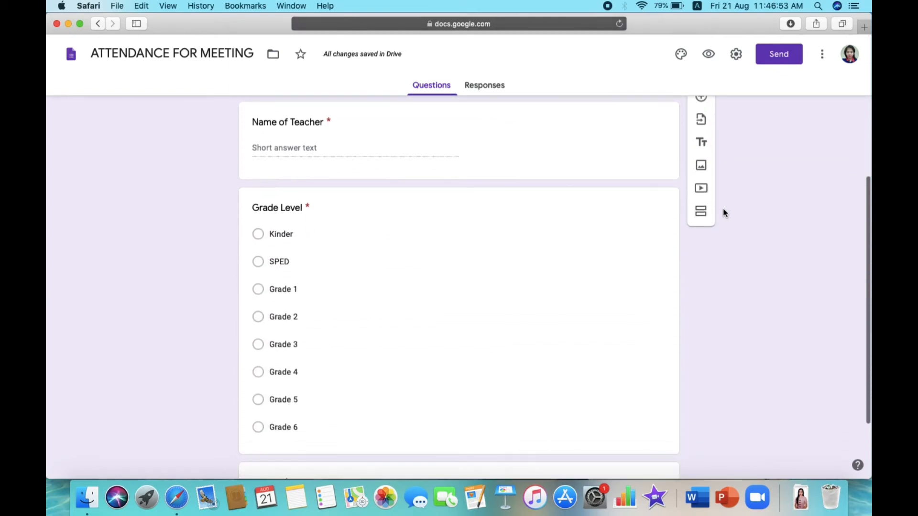
- Insert the colourful yarn image from the stock themes as the form header
left_click(681, 55)
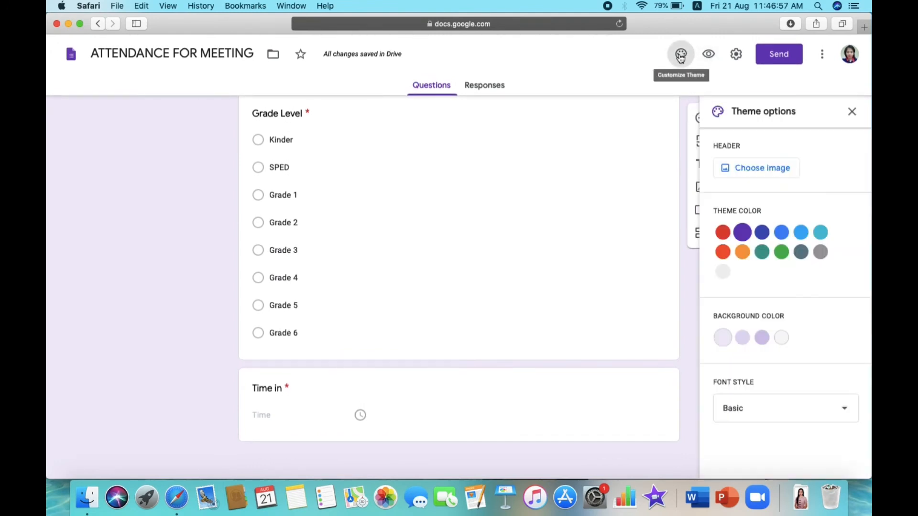
left_click(762, 169)
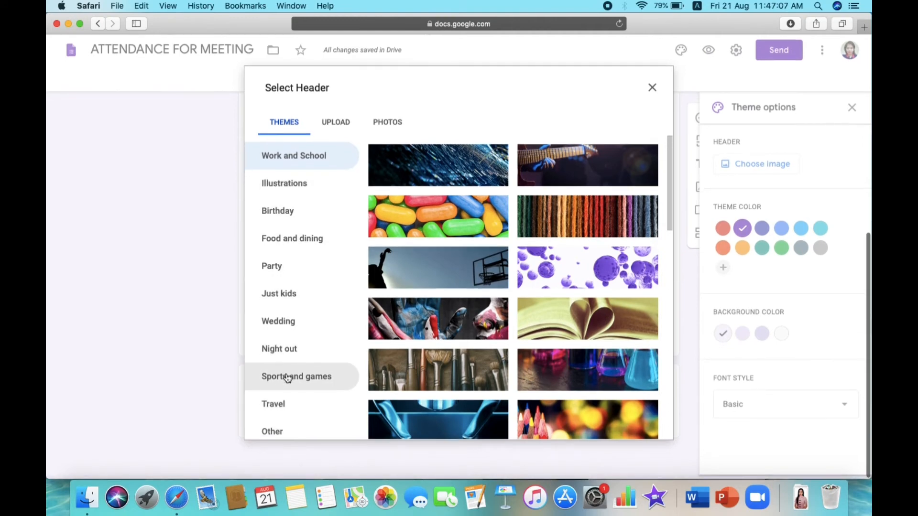
left_click(338, 125)
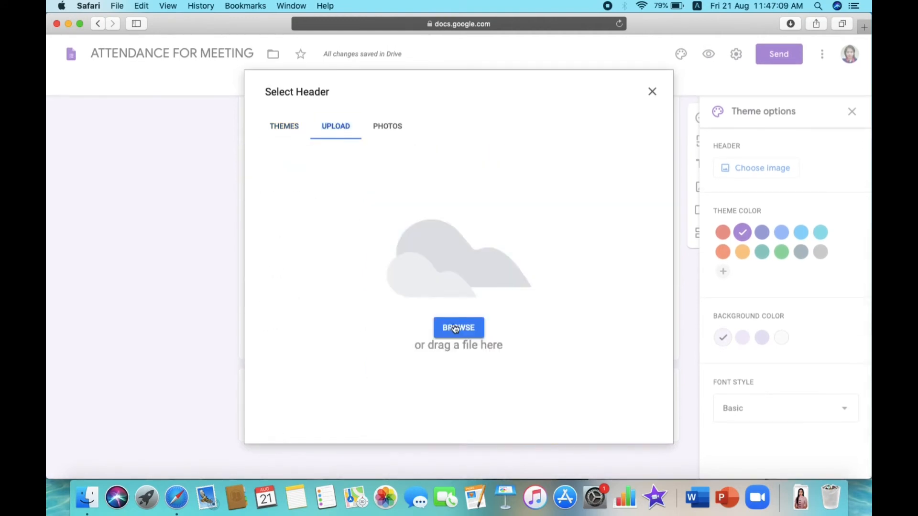
left_click(387, 126)
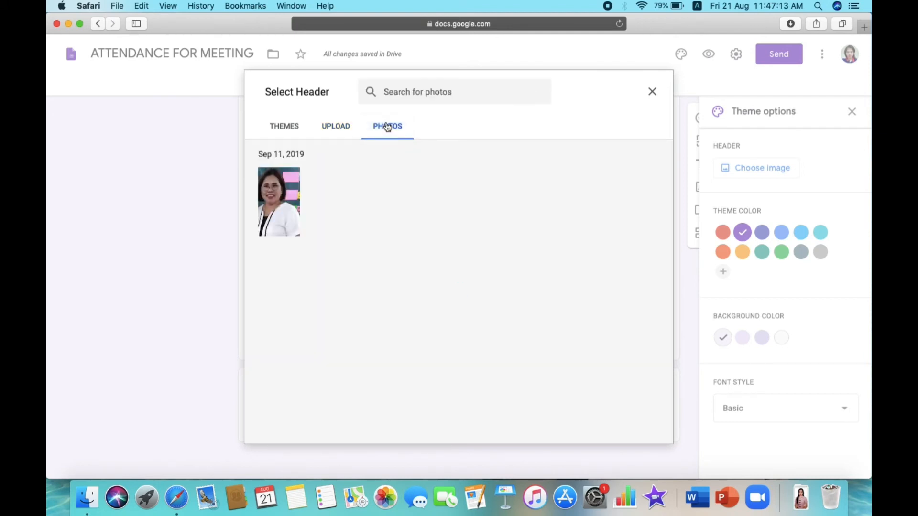
left_click(286, 128)
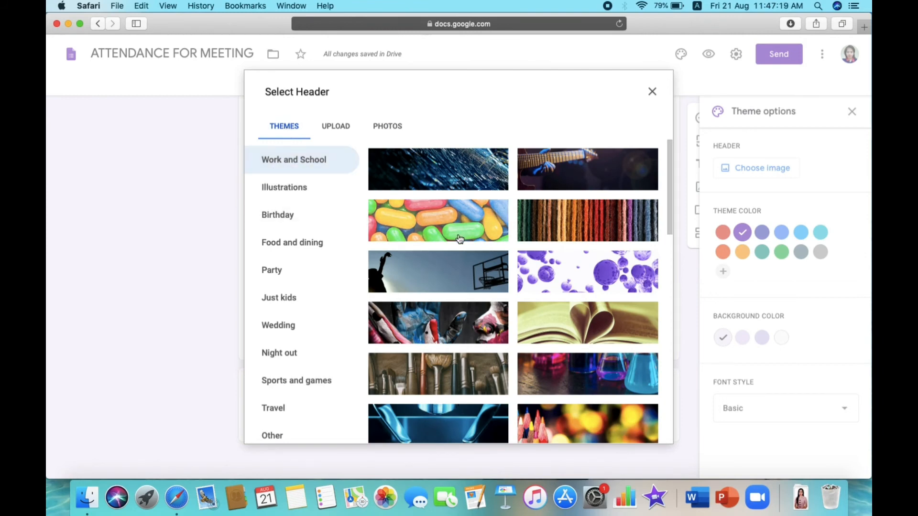
left_click(594, 226)
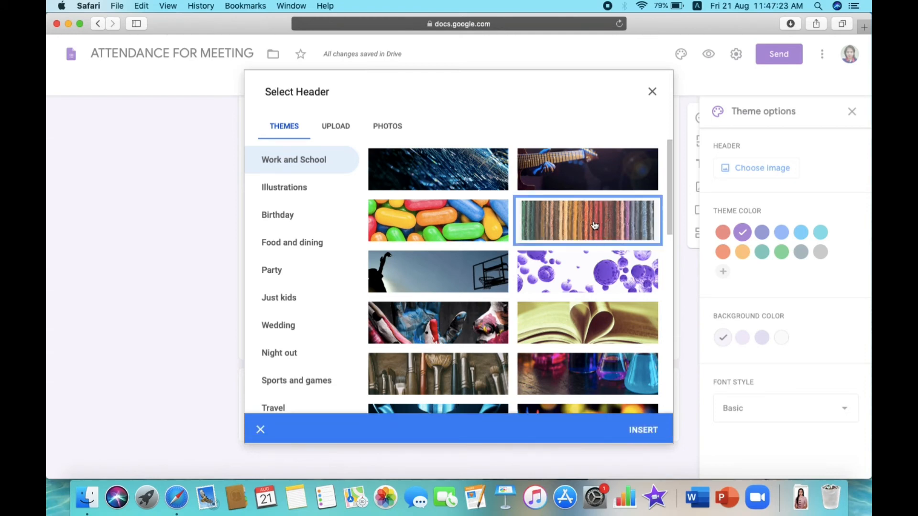
left_click(657, 432)
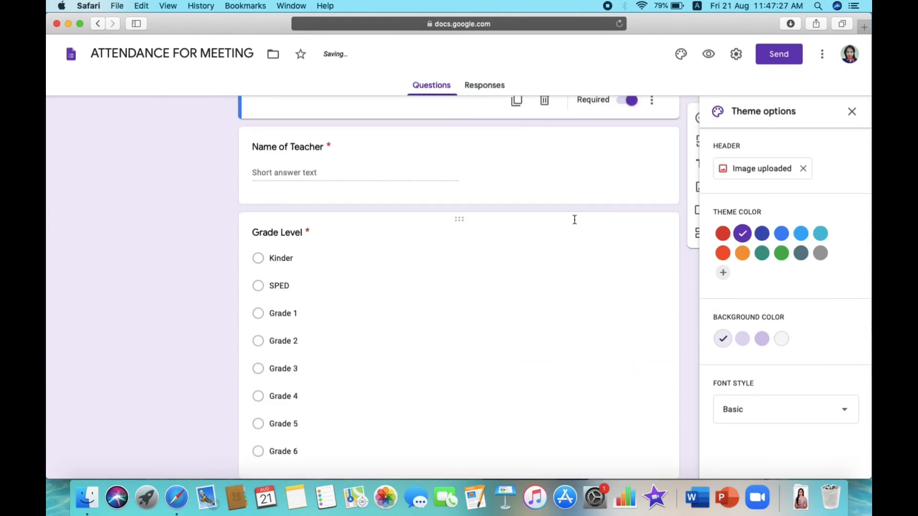
- Set a custom #ff00d0 magenta theme colour and a deep pink background
scroll(497, 185, "up", 7)
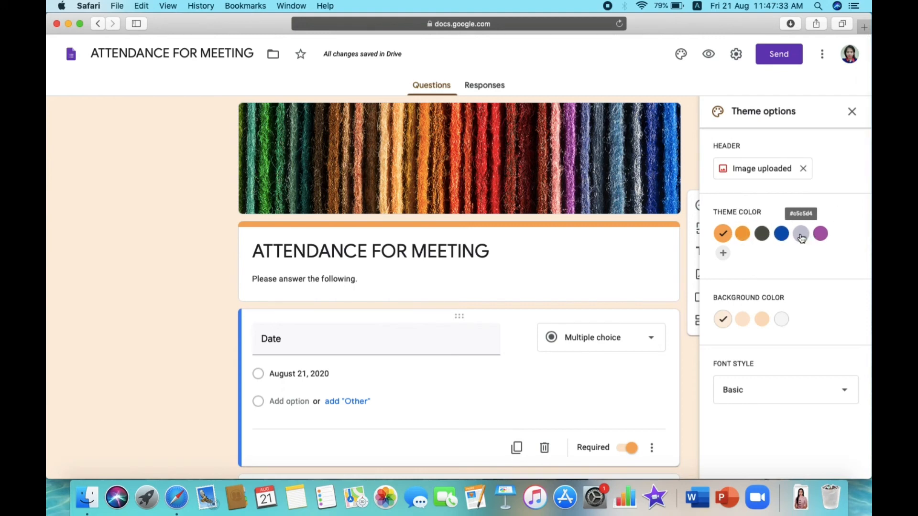
left_click(743, 233)
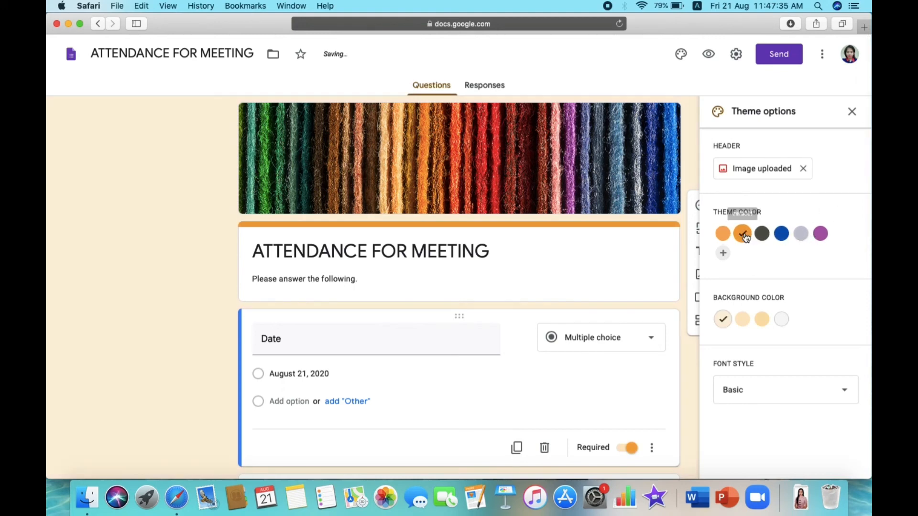
left_click(742, 319)
left_click(724, 255)
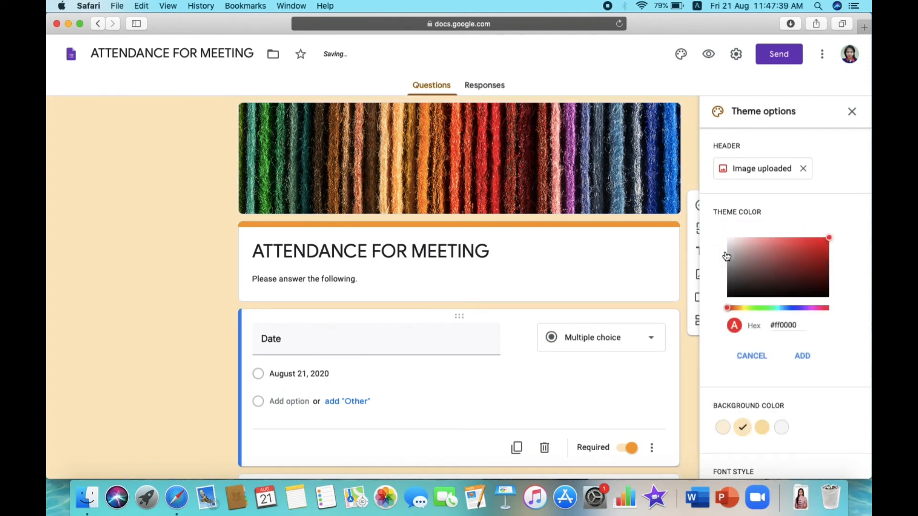
left_click(815, 309)
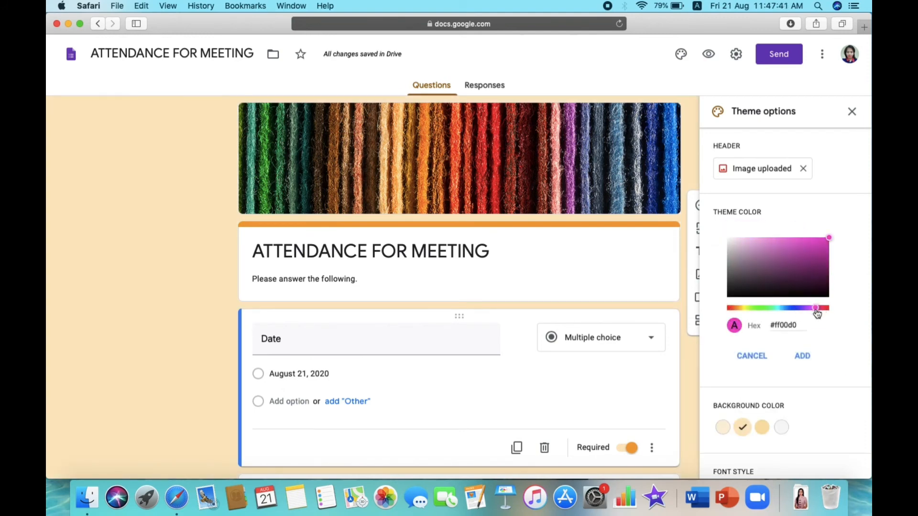
left_click(803, 358)
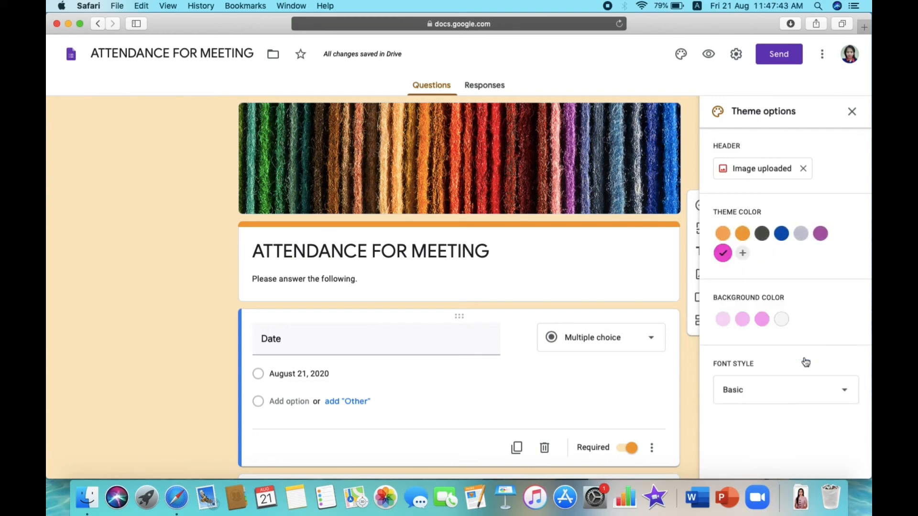
left_click(762, 321)
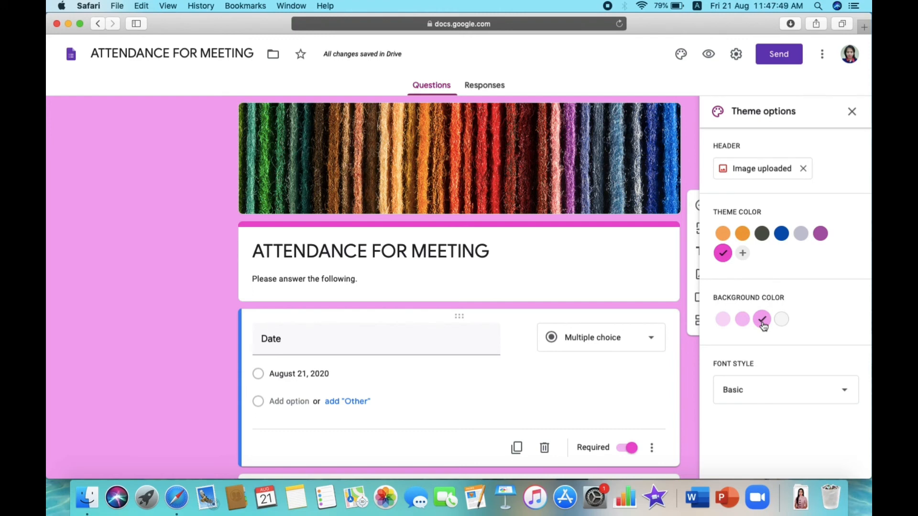
- Set the font style to Playful and close the theme options
left_click(747, 391)
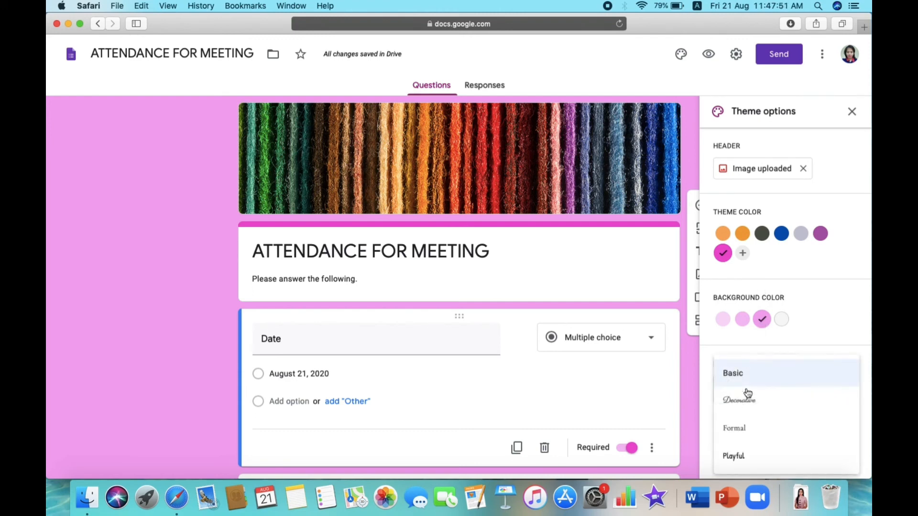
left_click(748, 393)
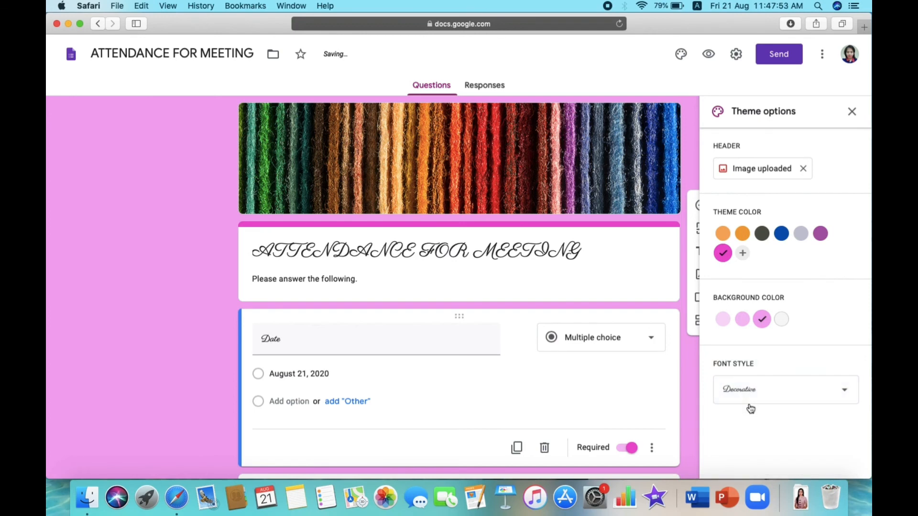
left_click(751, 391)
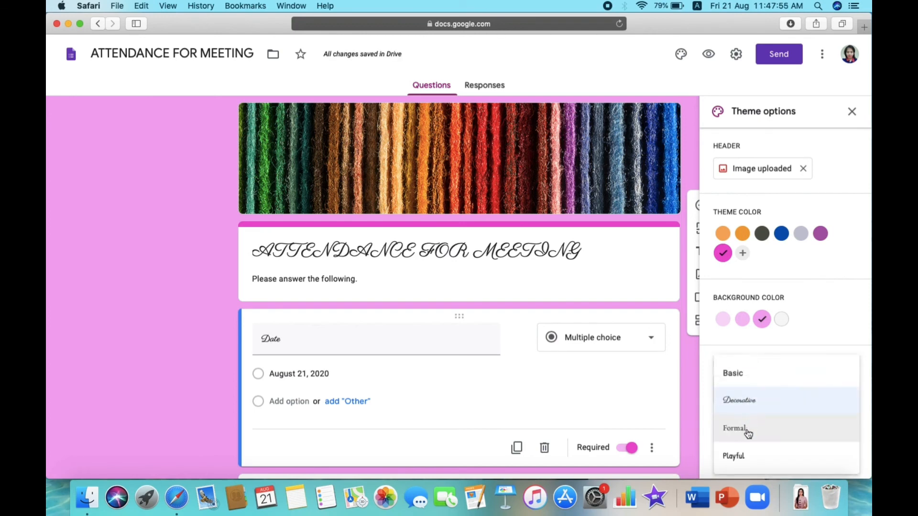
left_click(749, 432)
left_click(747, 393)
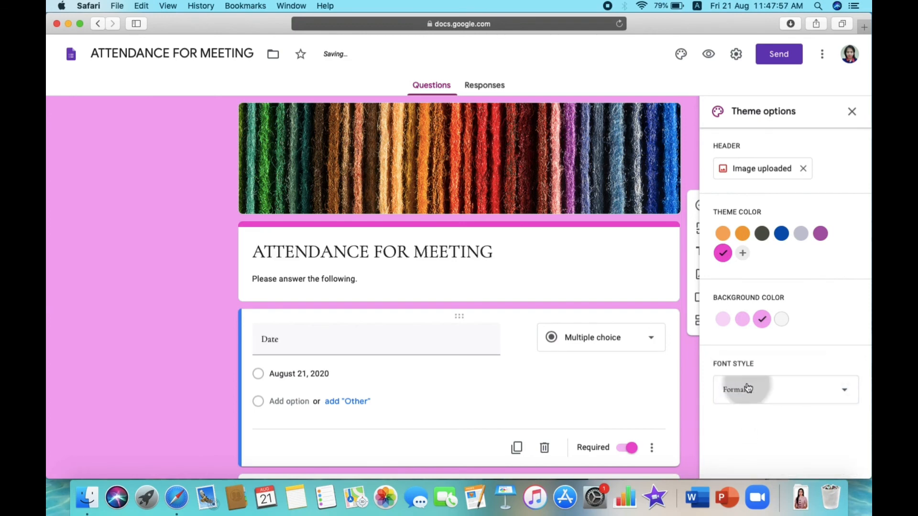
left_click(743, 431)
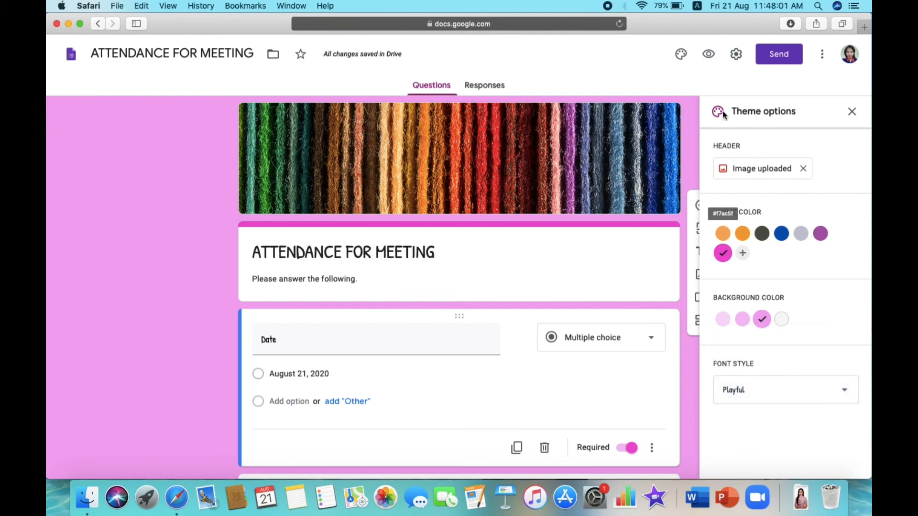
left_click(843, 115)
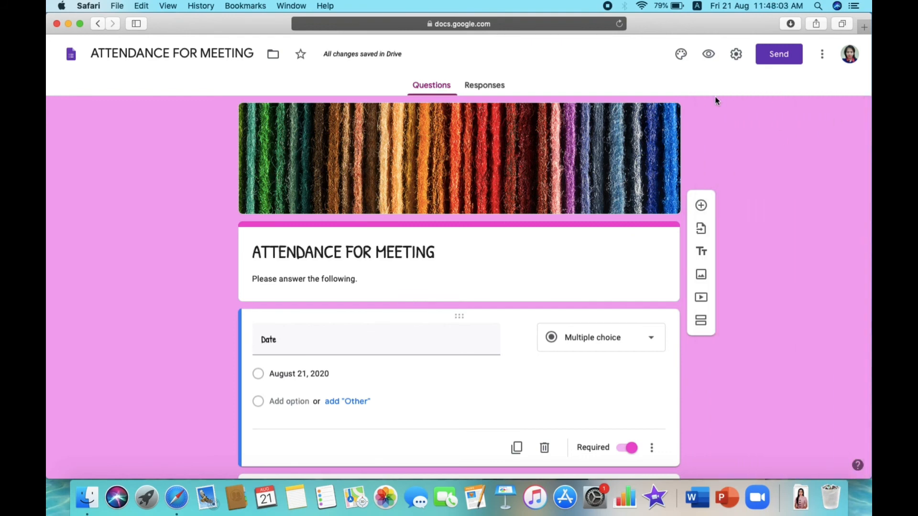
- Turn off the Department of Education respondent restriction in Settings and save
left_click(737, 56)
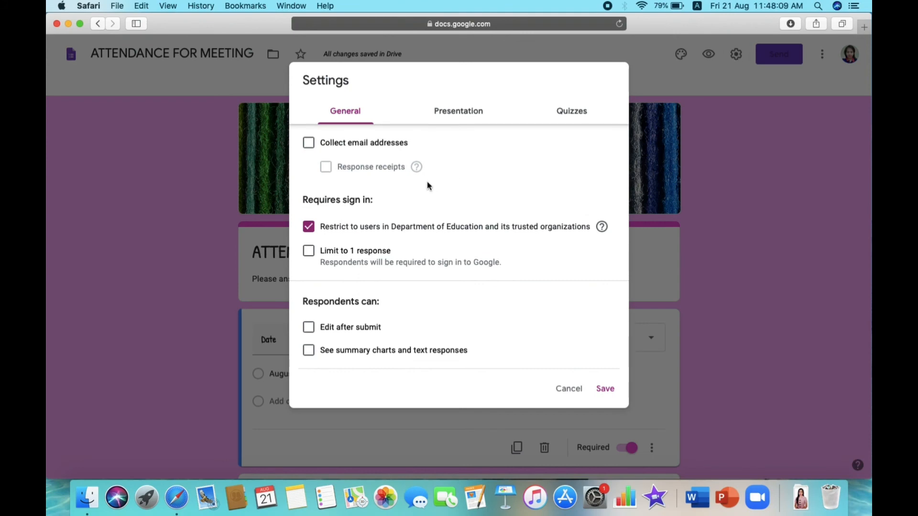
left_click(309, 229)
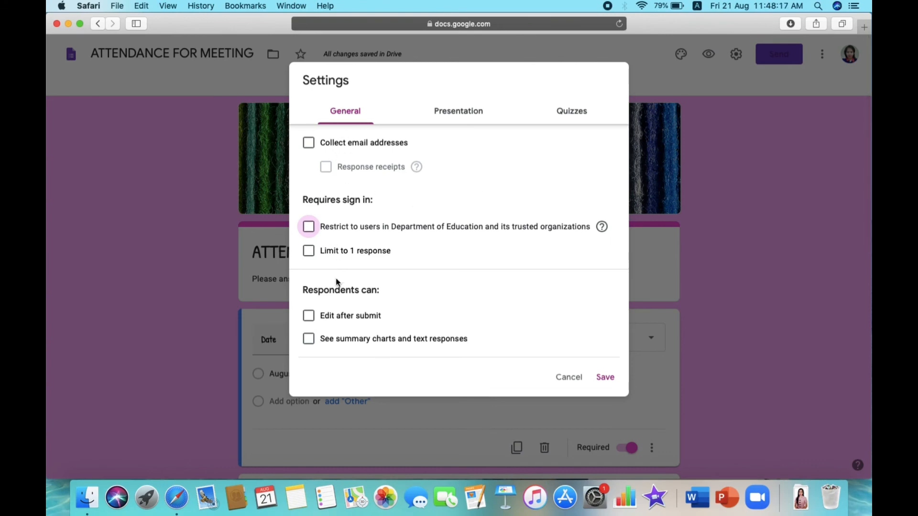
left_click(605, 382)
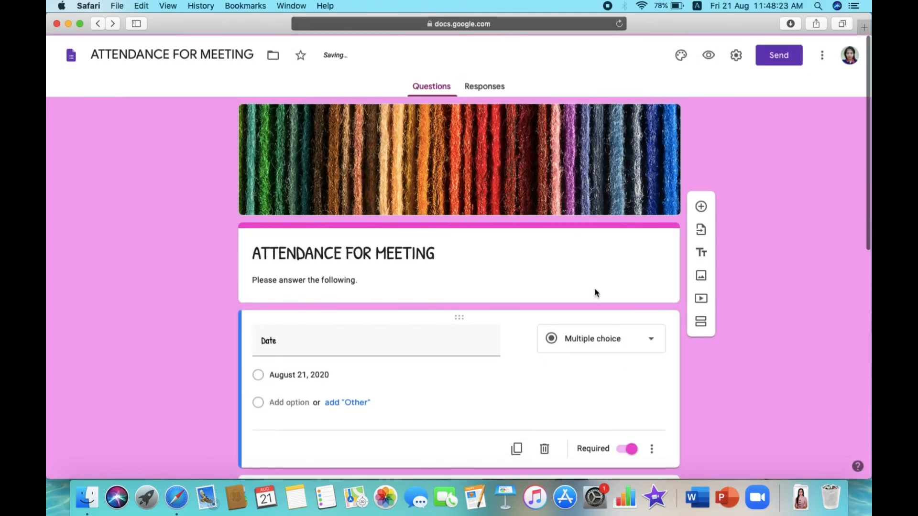
- Review the finished form and open its preview
scroll(597, 292, "down", 3)
scroll(595, 292, "down", 1)
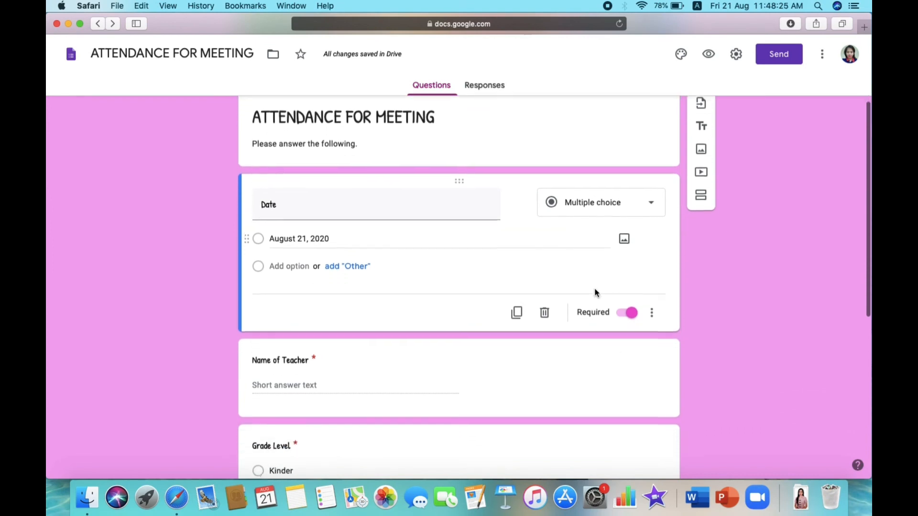
scroll(594, 293, "up", 3)
scroll(595, 293, "down", 7)
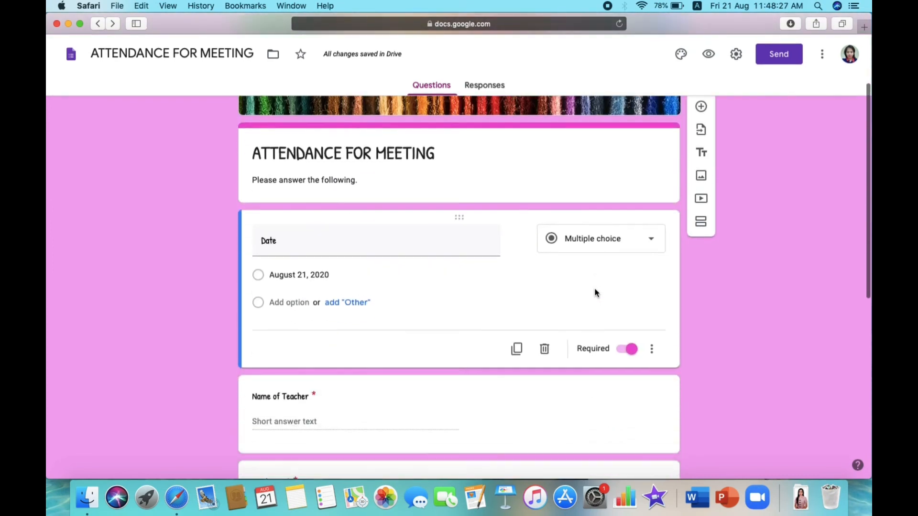
scroll(595, 293, "down", 7)
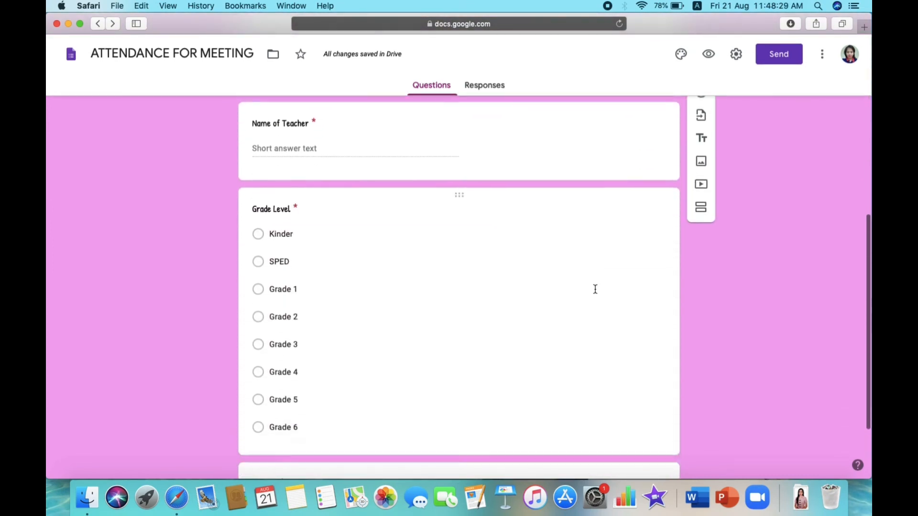
scroll(595, 289, "up", 14)
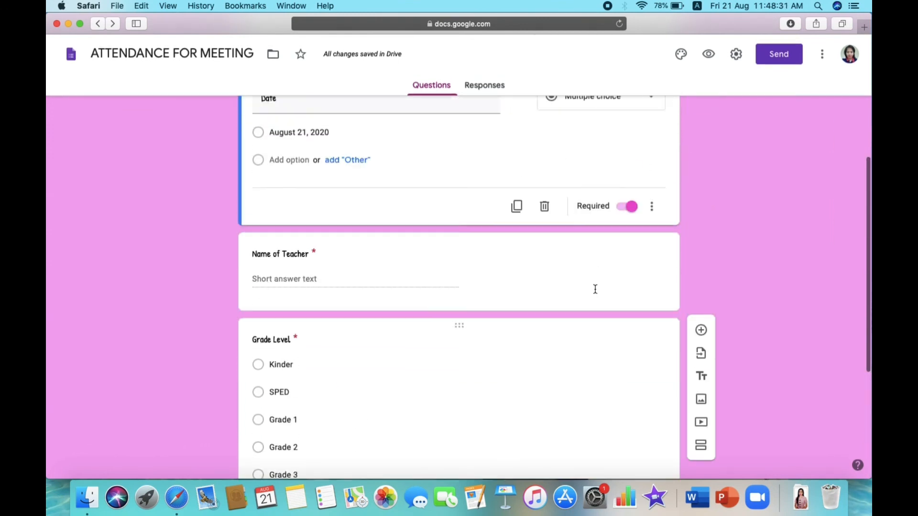
left_click(709, 54)
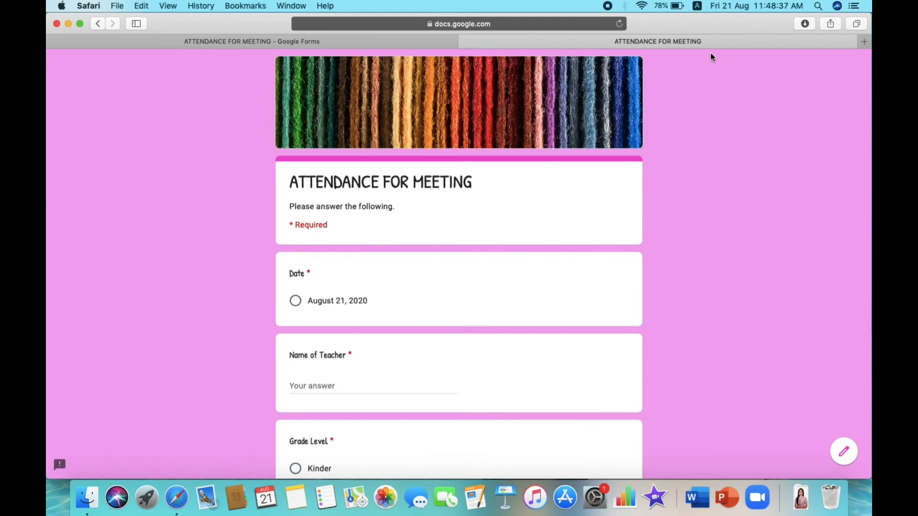
- Review the preview's Date, Name of Teacher and Grade Level questions and check its web address
scroll(565, 230, "down", 10)
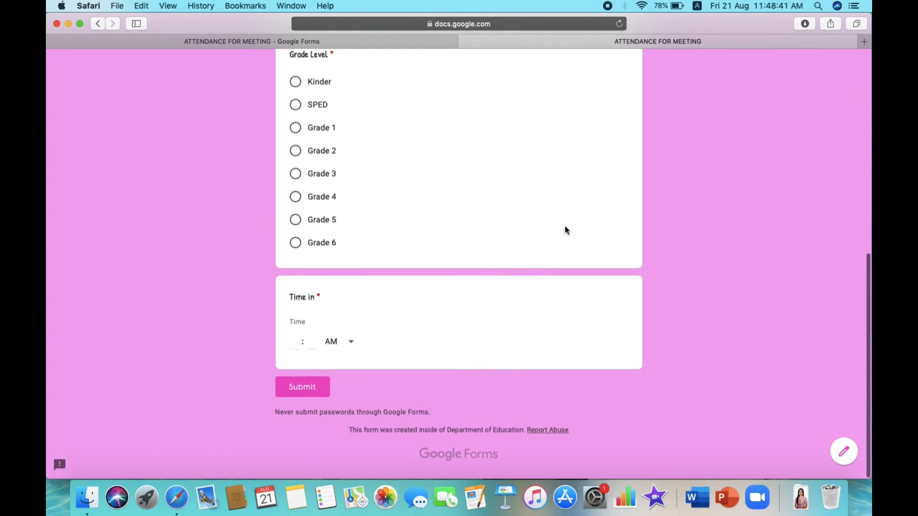
scroll(565, 228, "up", 10)
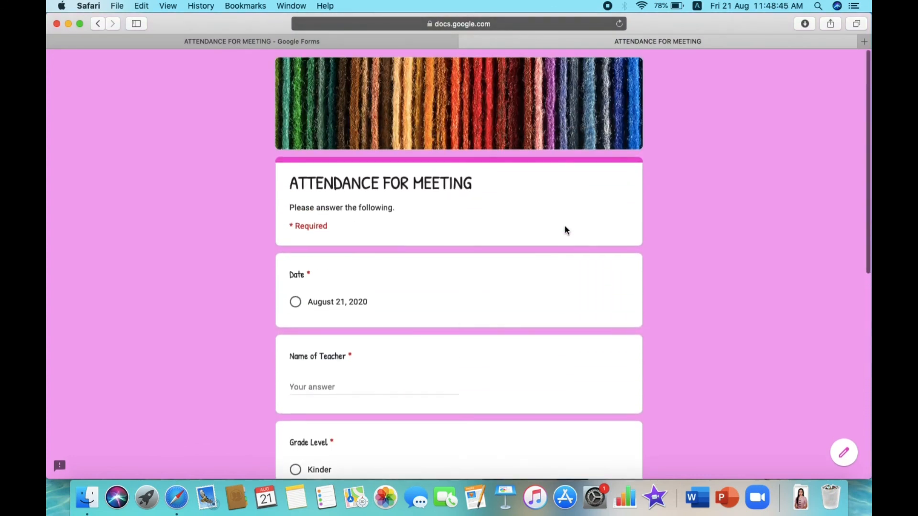
left_click(543, 23)
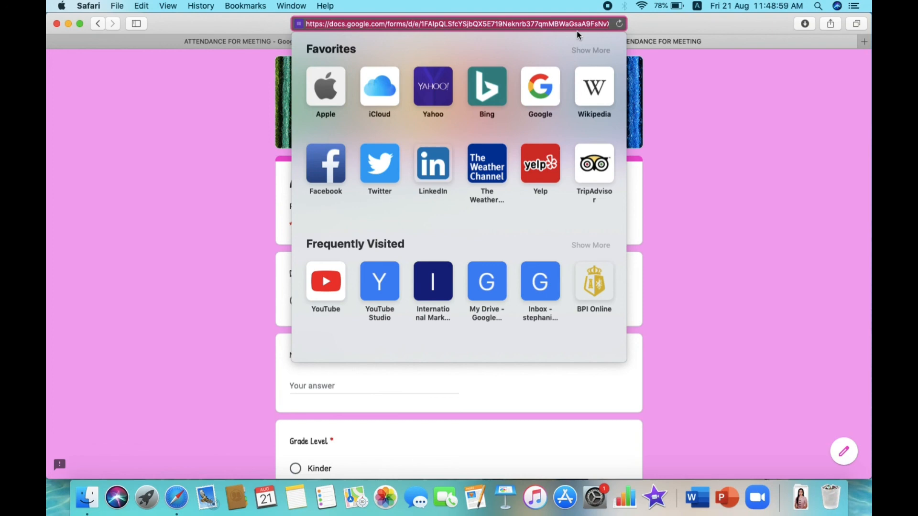
left_click(681, 85)
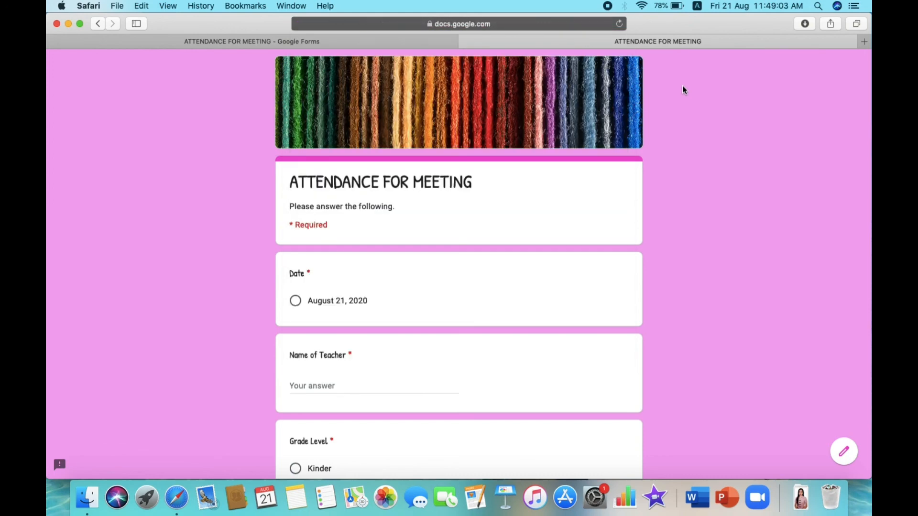